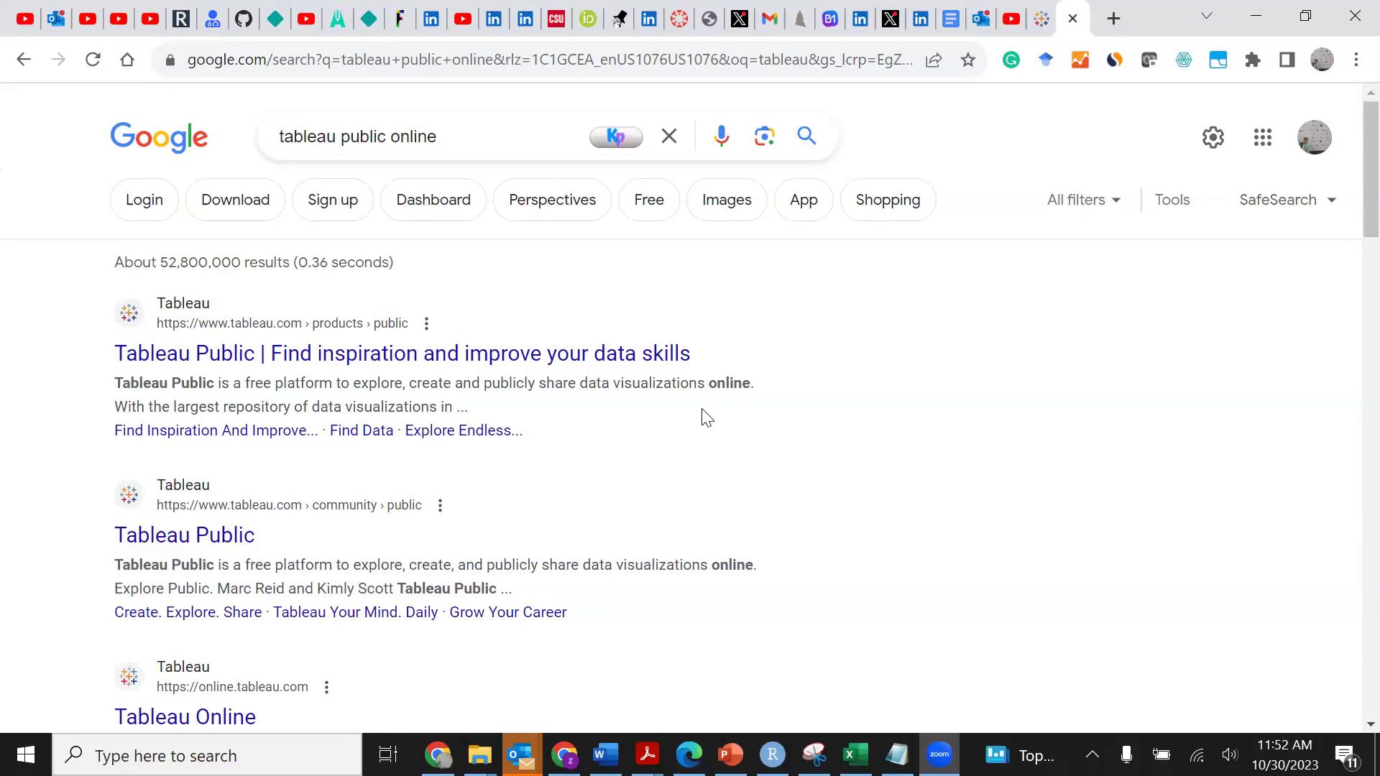
# Open the Tableau Public product page from the search results.
pyautogui.click(683, 357)
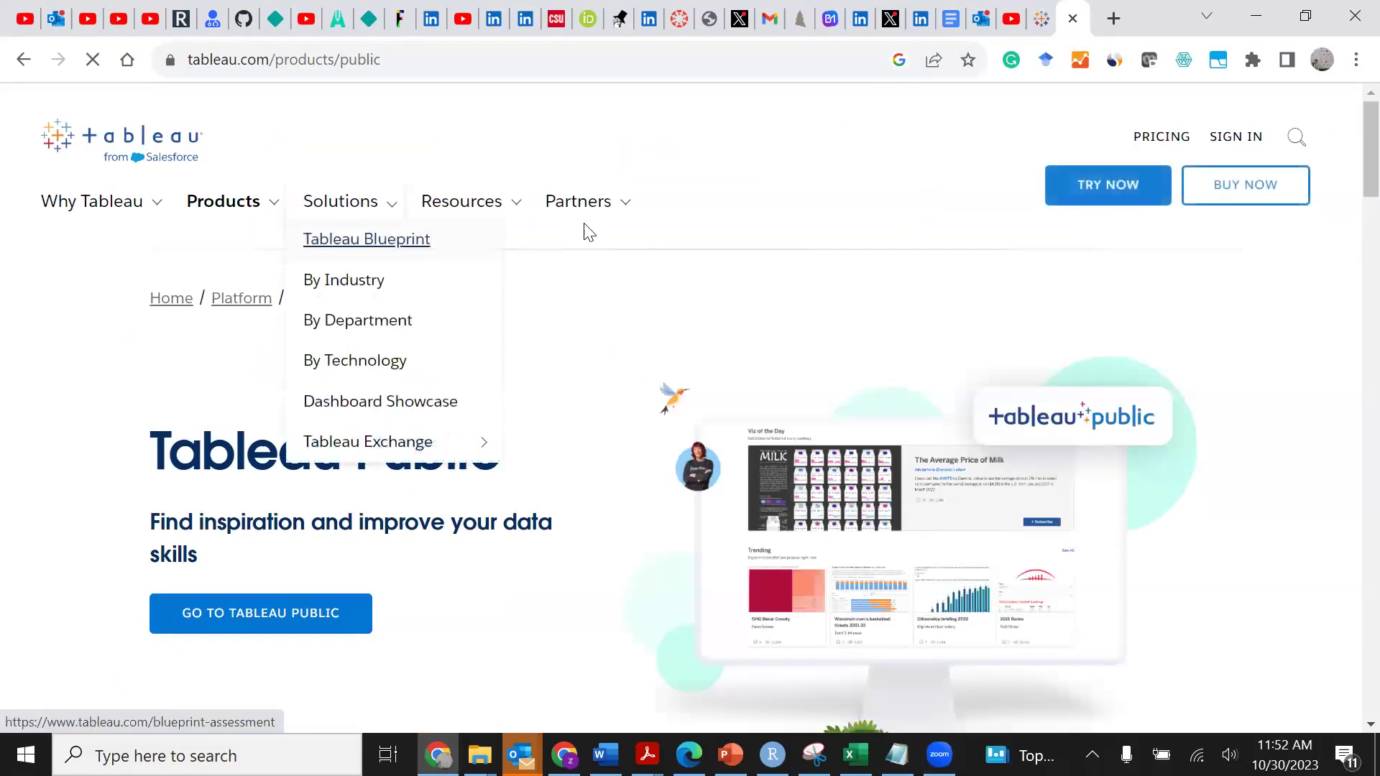
pyautogui.moveTo(491, 223)
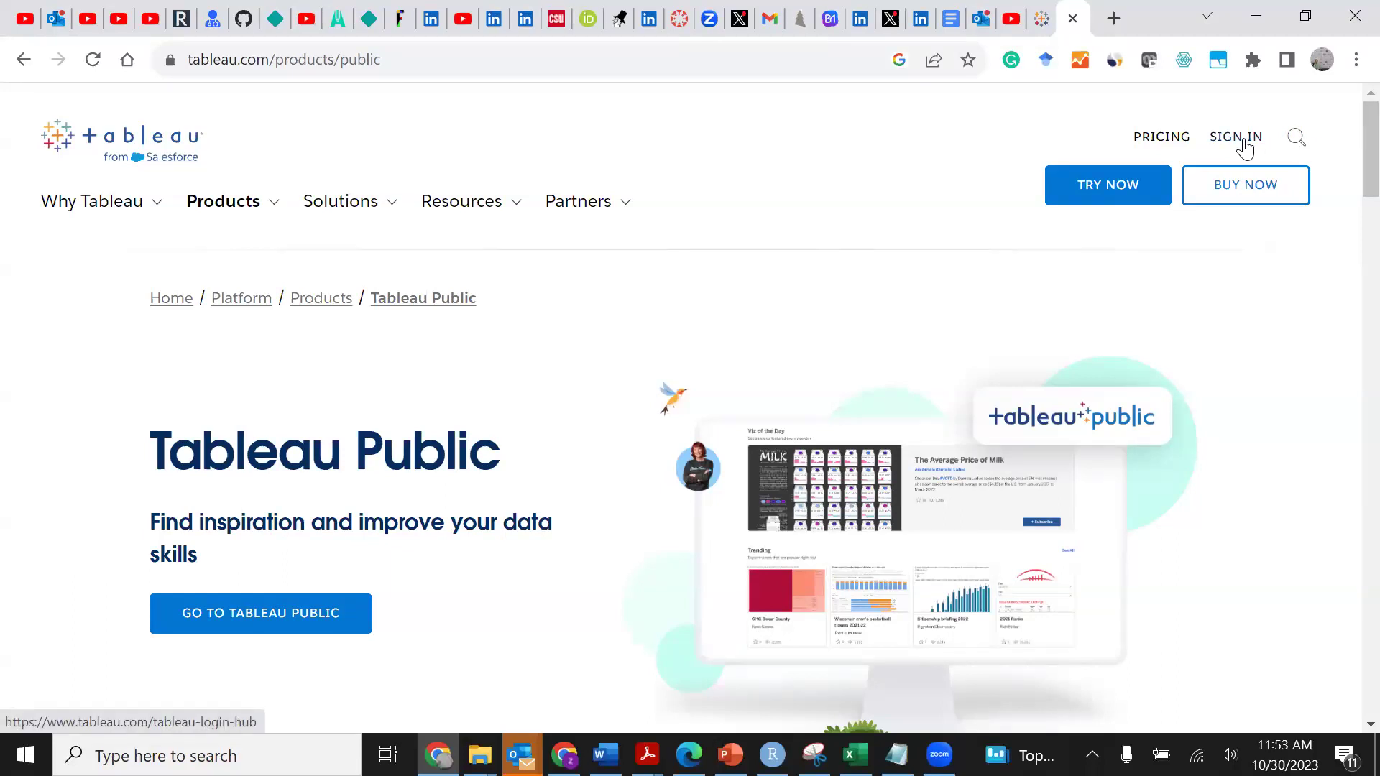
# Go to the Tableau sign-in page, reloading it until the login options appear.
pyautogui.click(1243, 141)
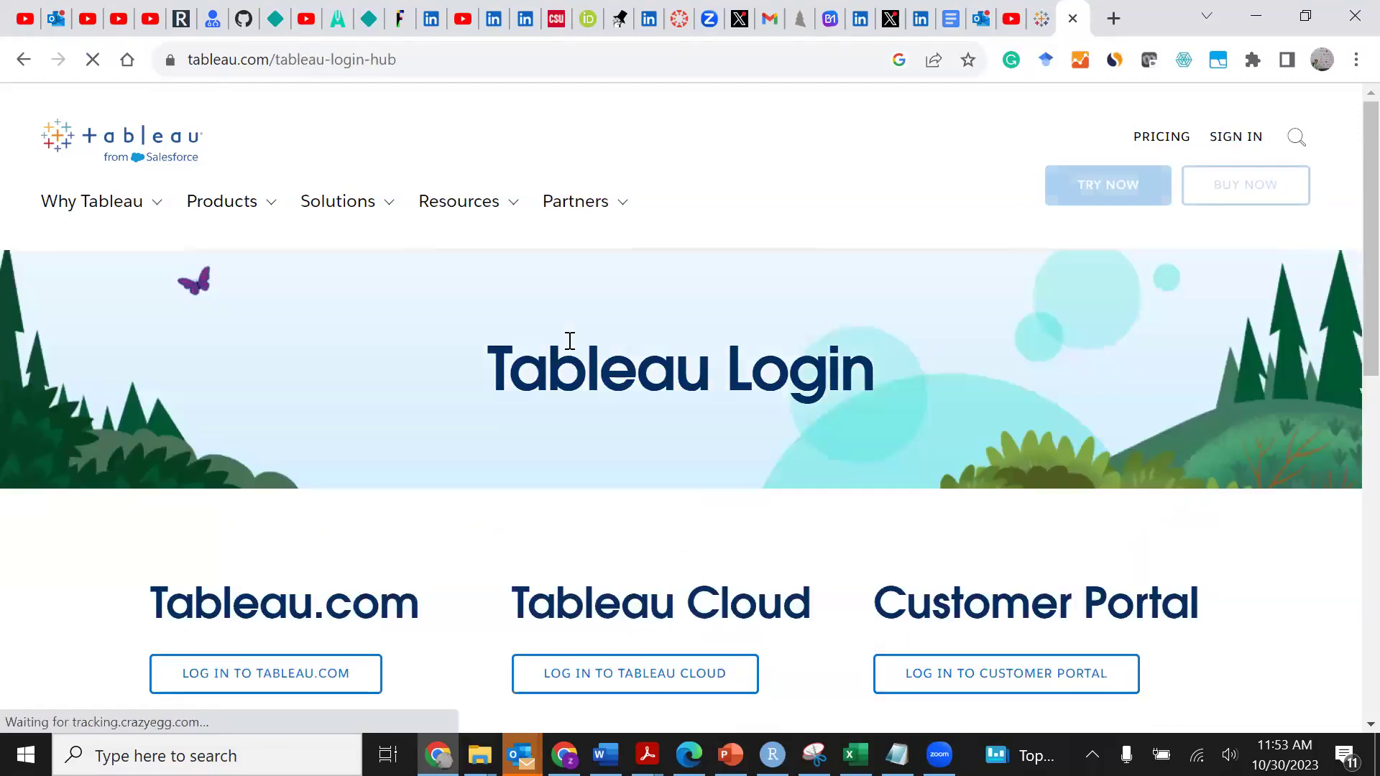
pyautogui.click(1247, 144)
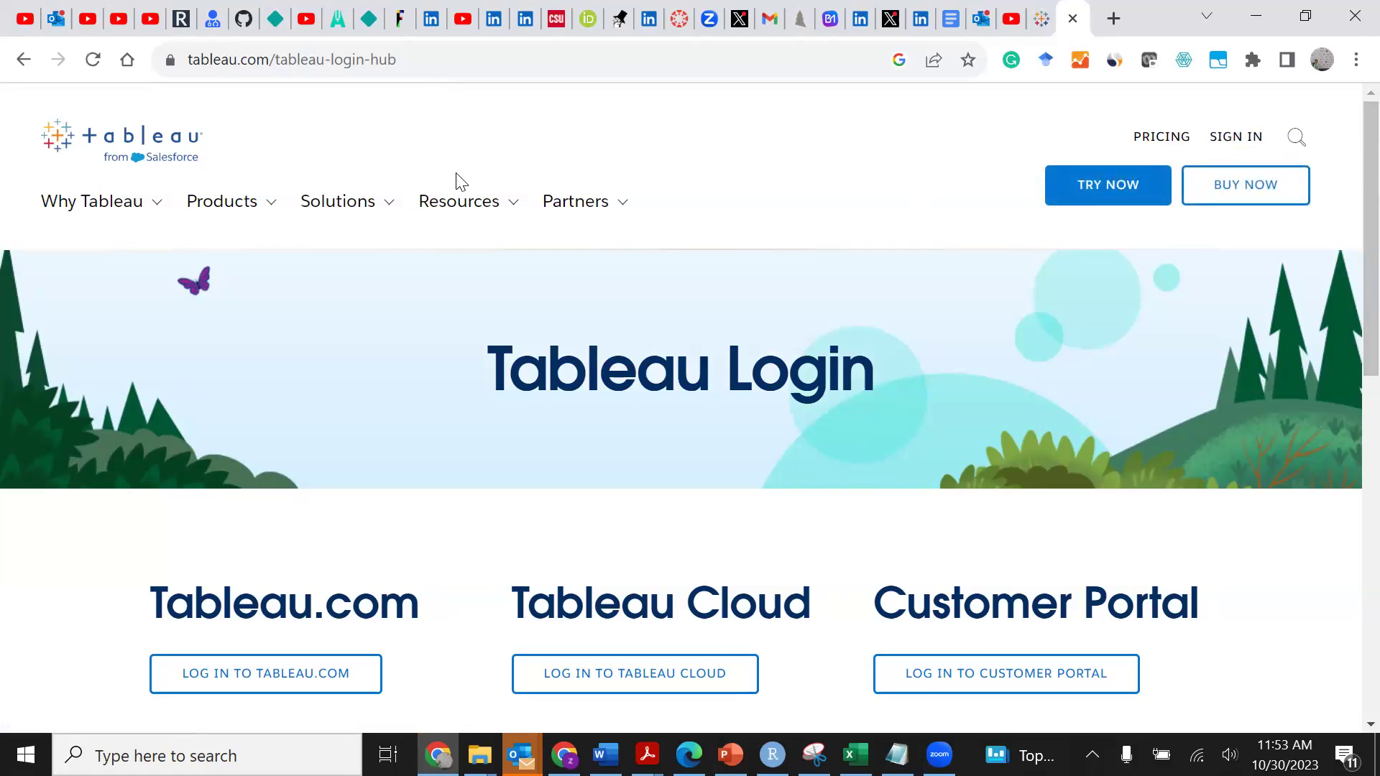
pyautogui.click(1238, 138)
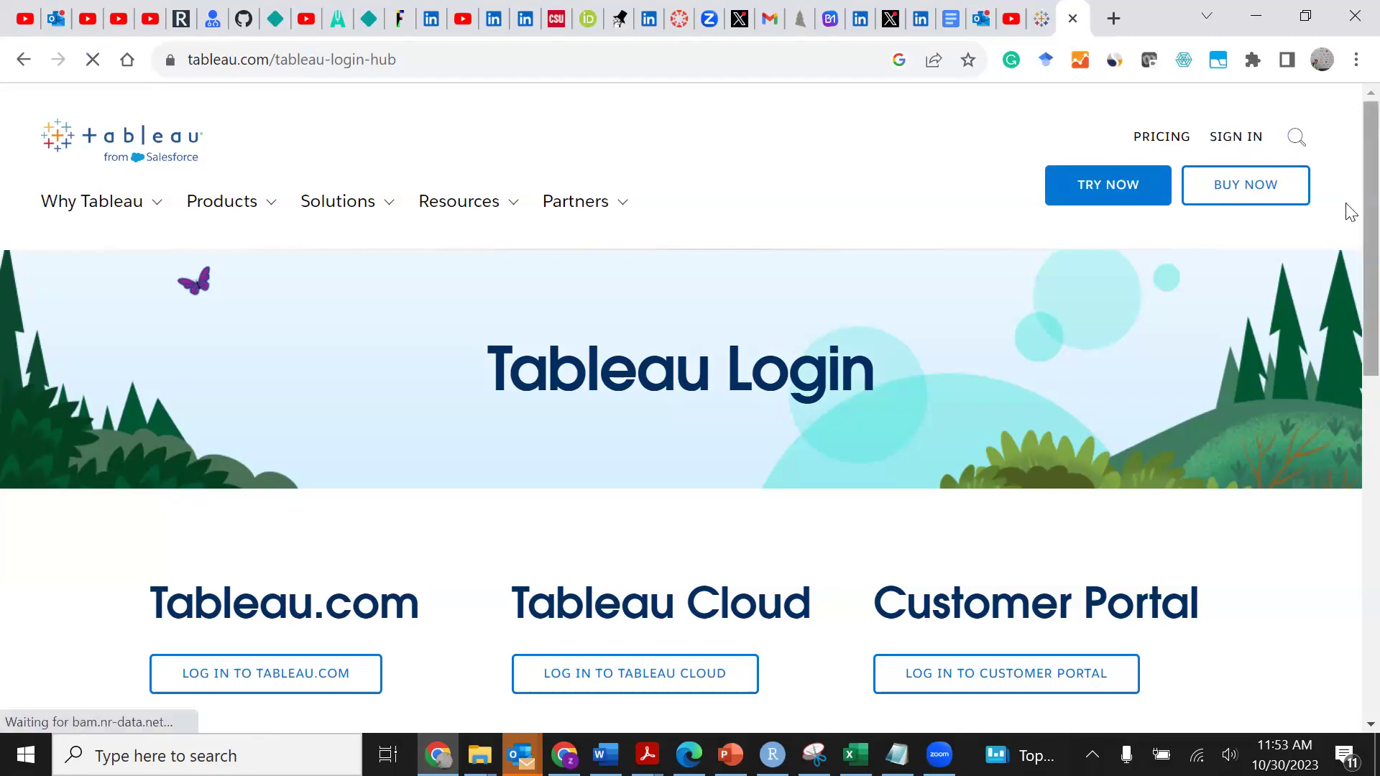
pyautogui.scroll(3, 481, 368)
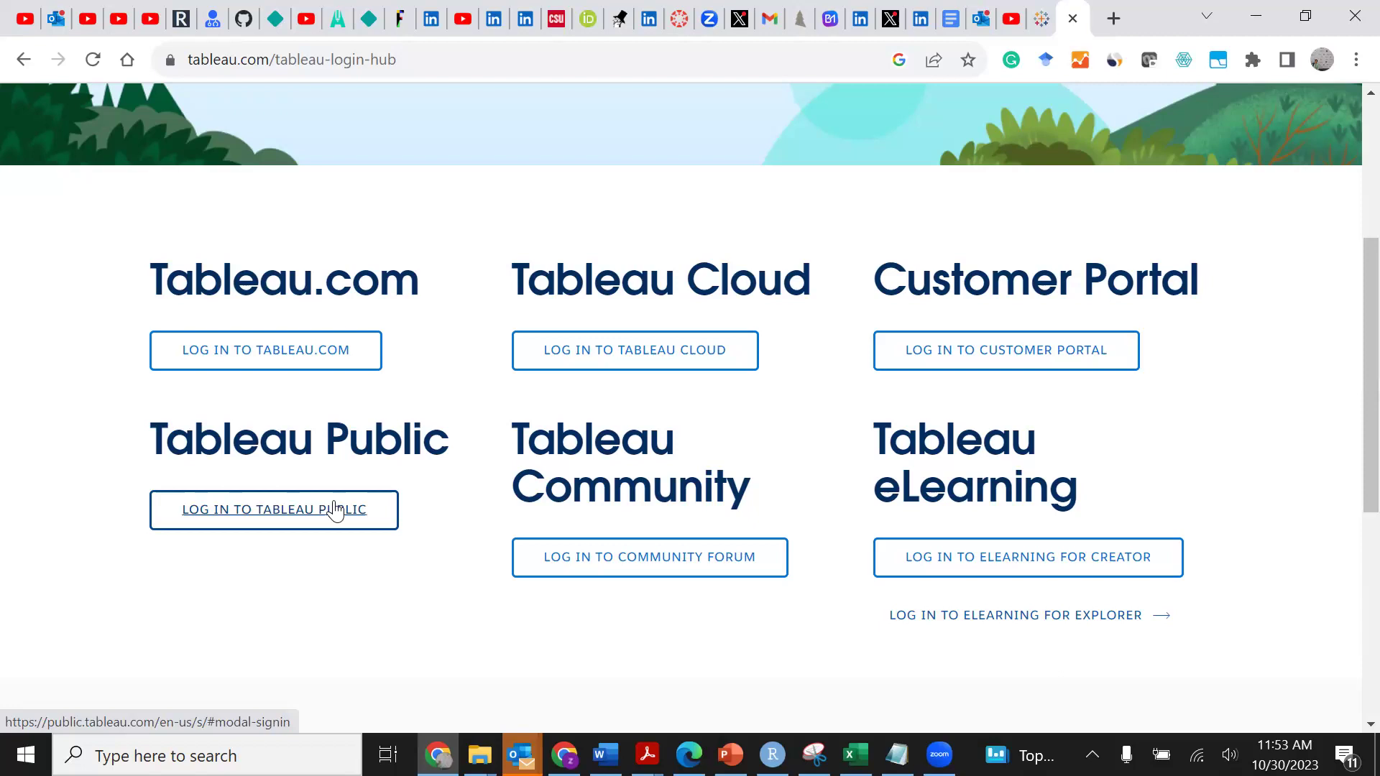
# Log in to Tableau Public and start a new workbook via Create > Web Authoring.
pyautogui.click(335, 510)
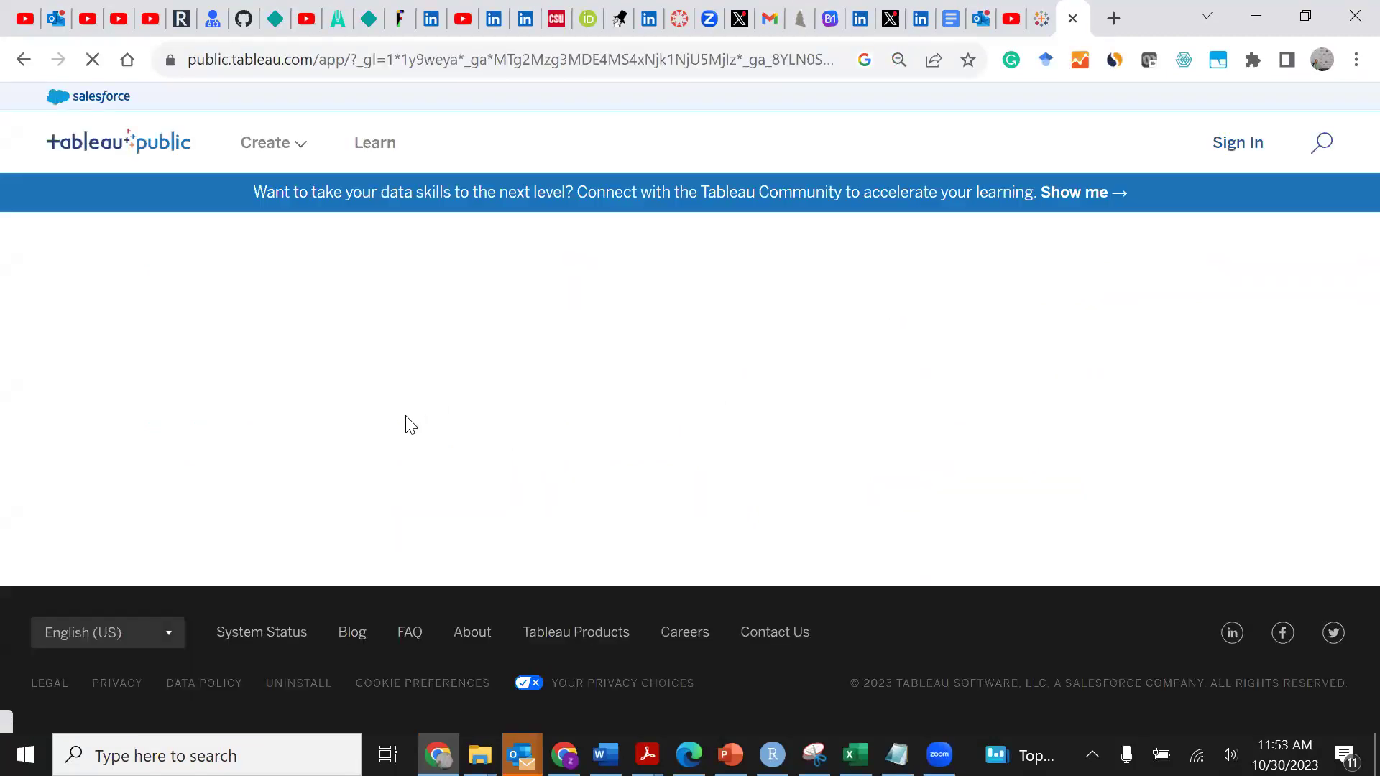
pyautogui.click(299, 153)
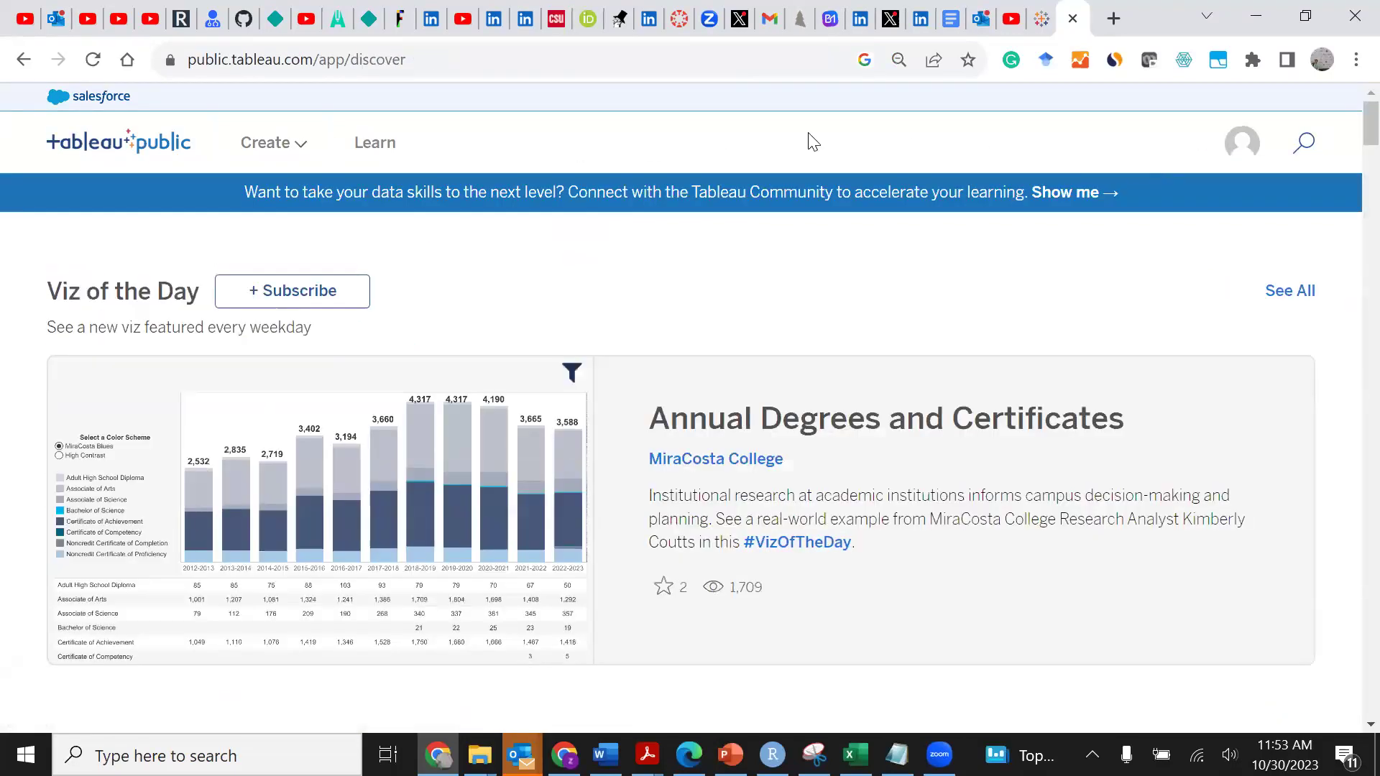
pyautogui.click(302, 147)
pyautogui.moveTo(301, 147)
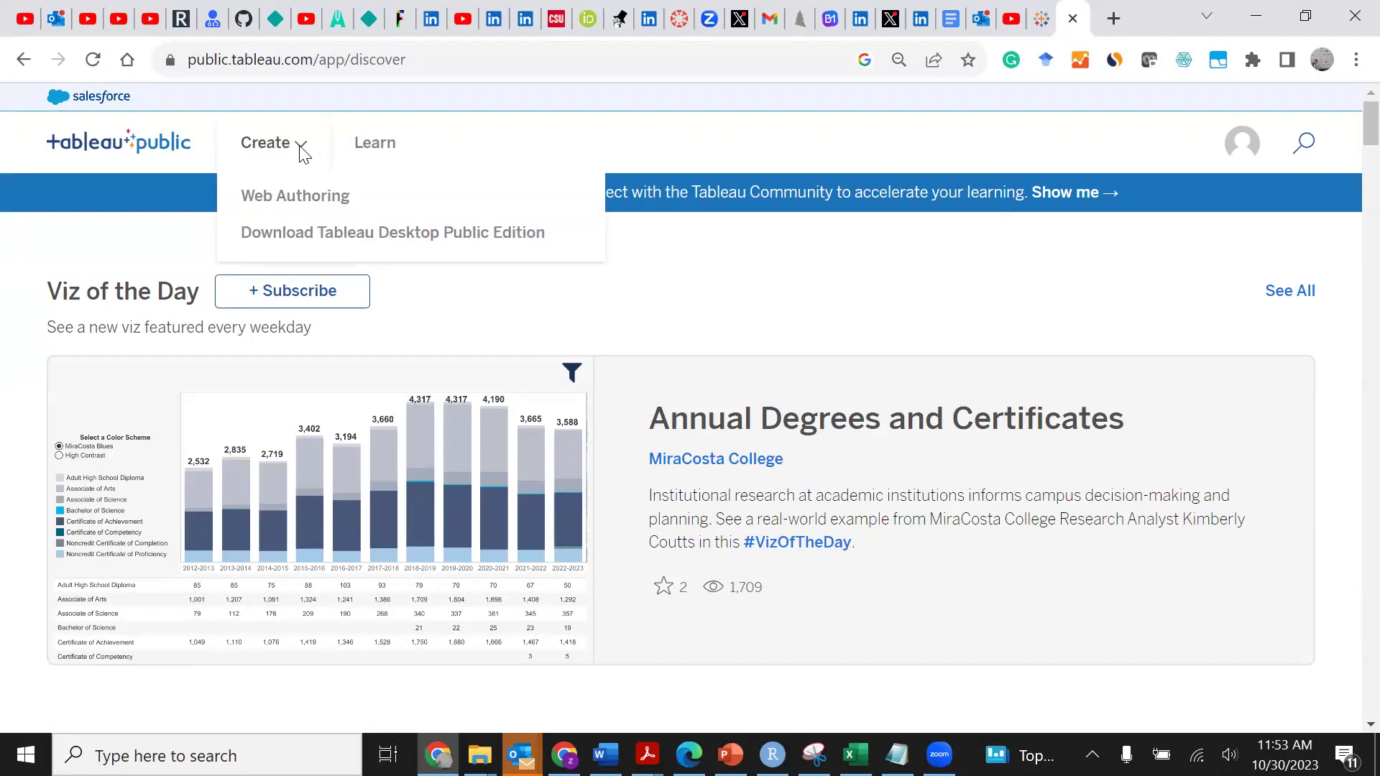
pyautogui.click(295, 209)
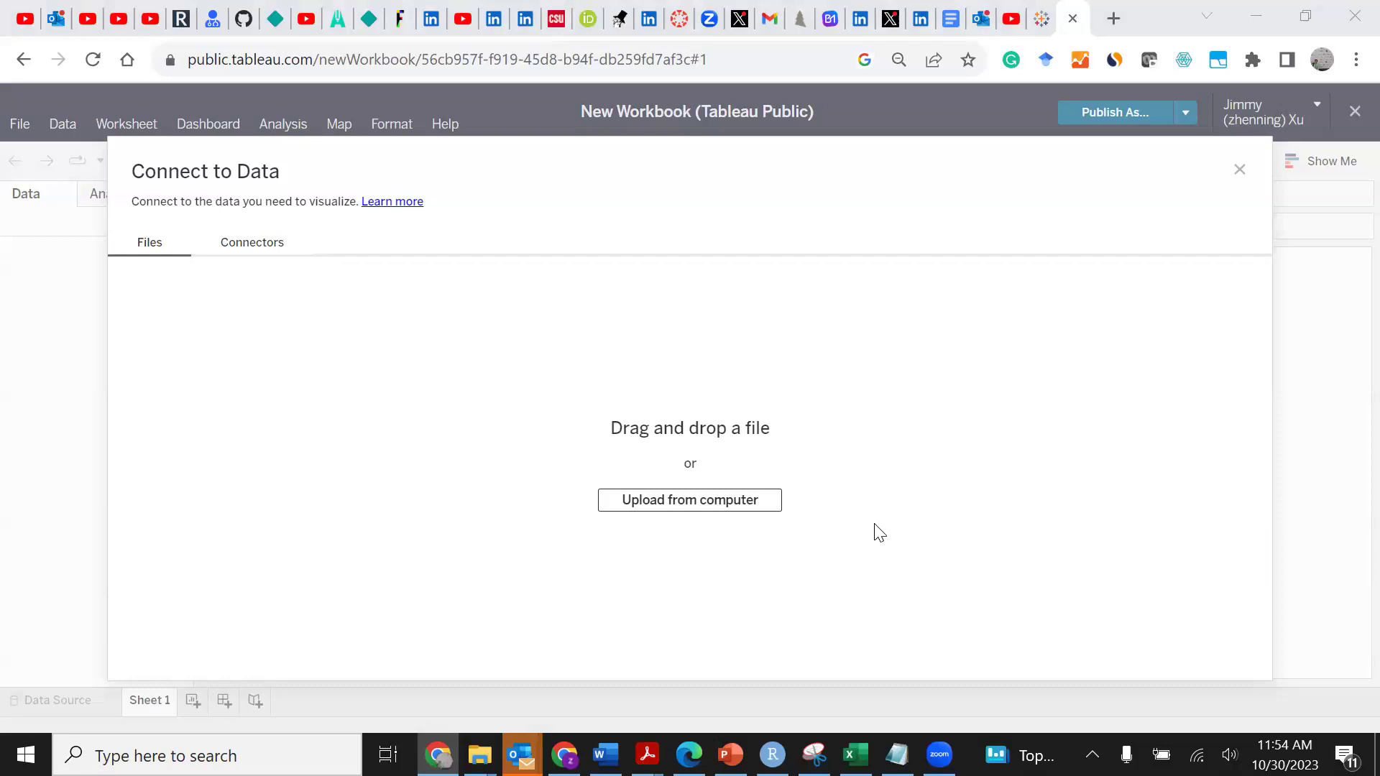
# Upload urls.csv from Documents > R > reddit2023 as the workbook's data source.
pyautogui.click(718, 495)
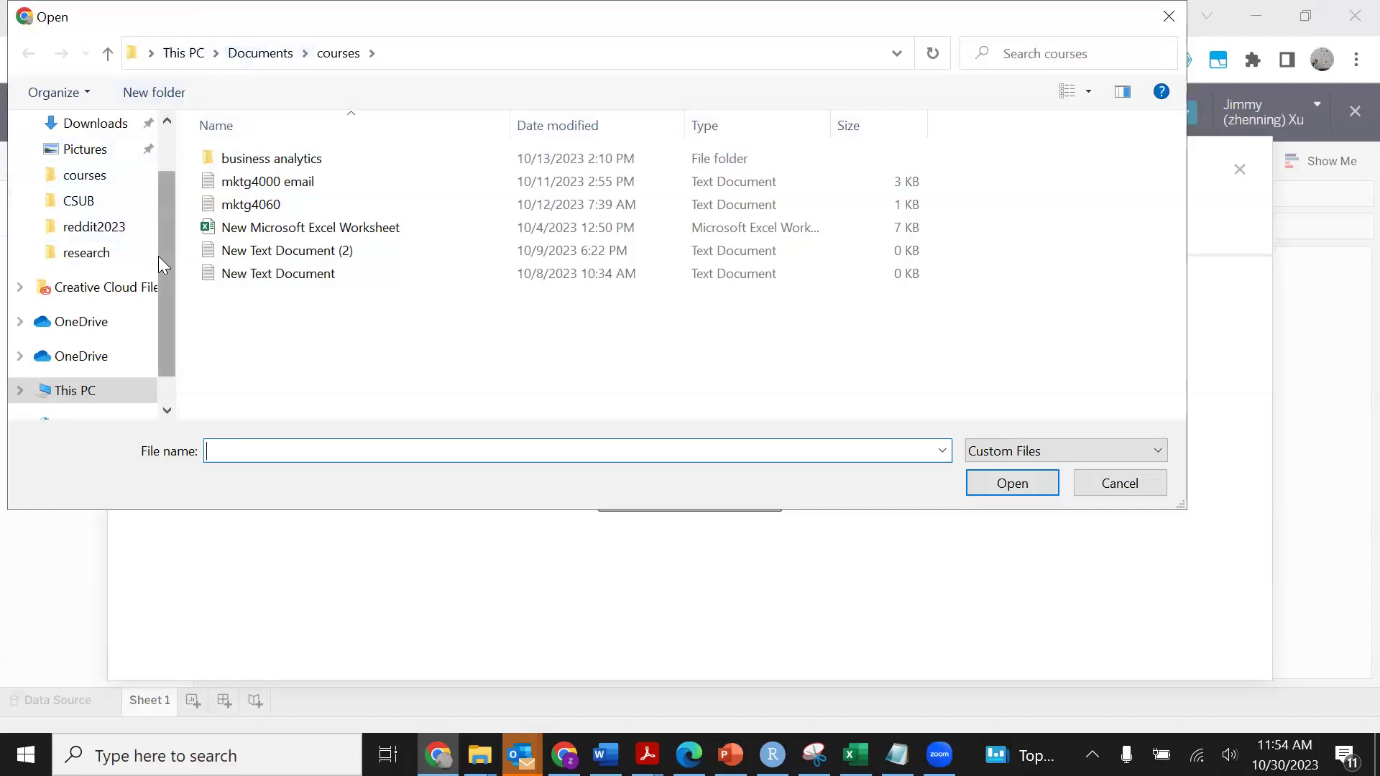
pyautogui.scroll(1, 145, 247)
pyautogui.click(65, 167)
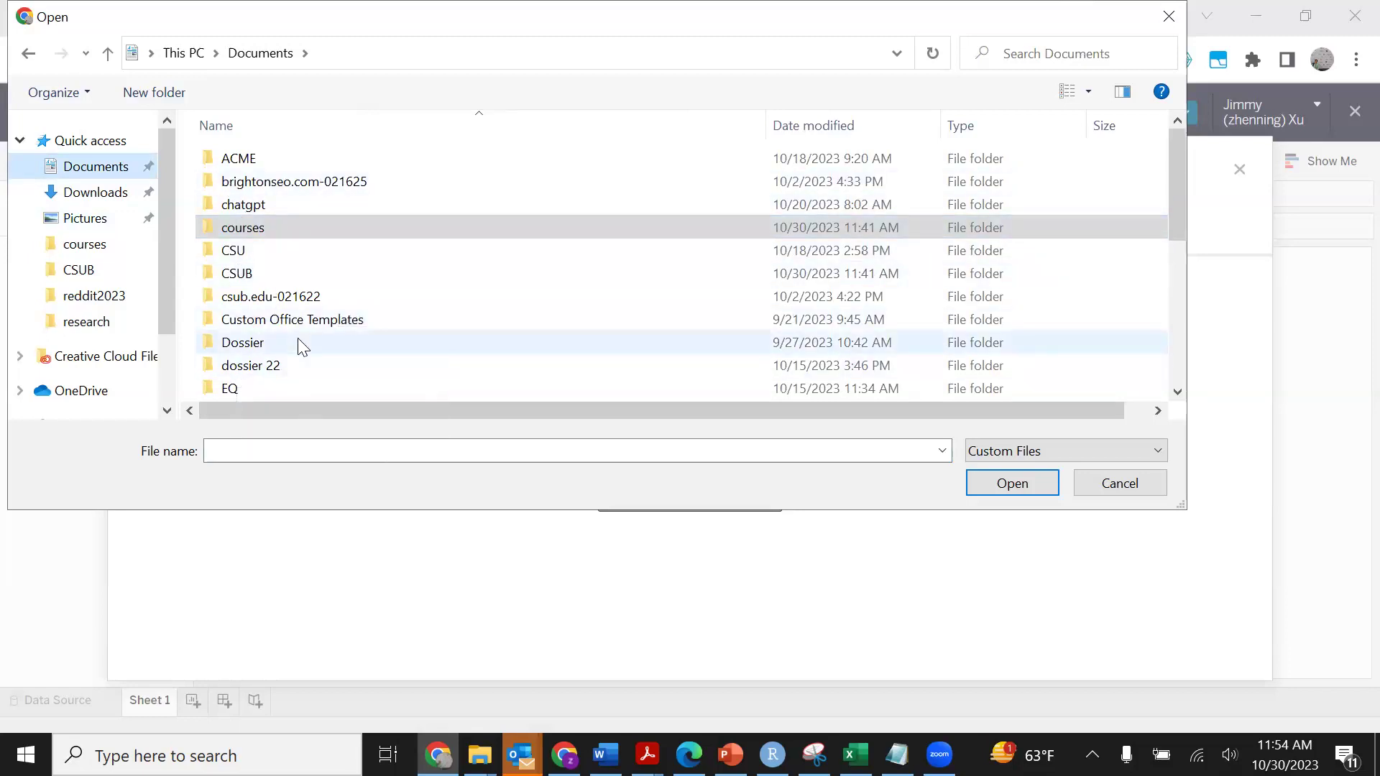
pyautogui.click(93, 295)
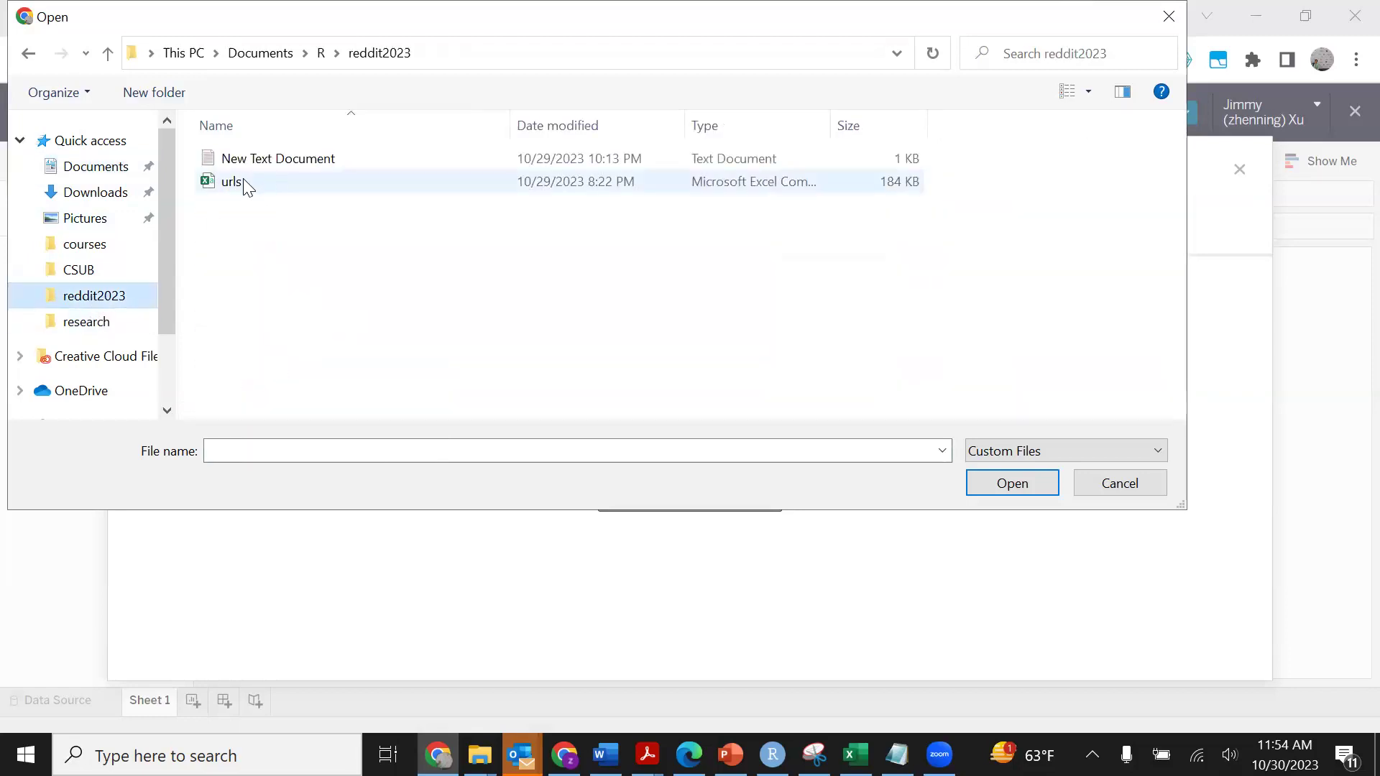
pyautogui.click(247, 183)
pyautogui.click(1014, 483)
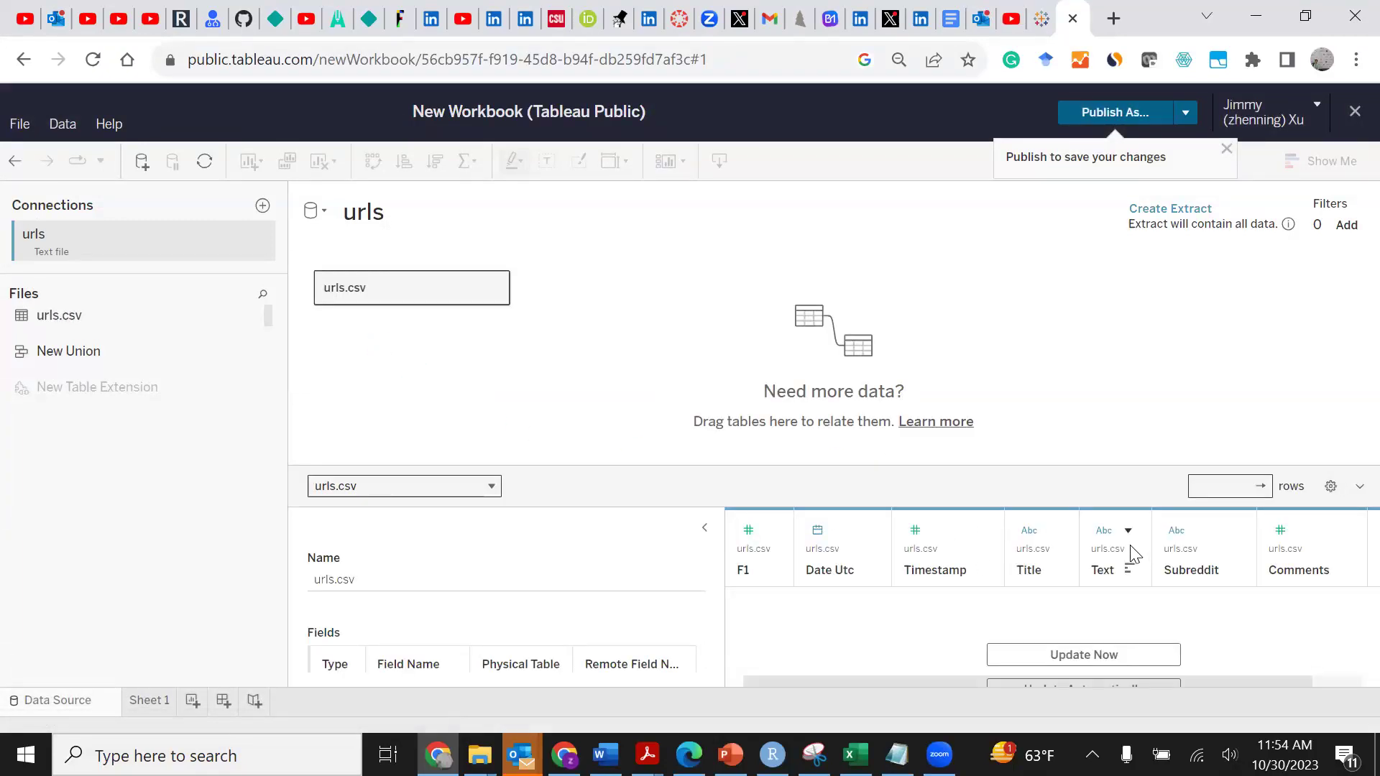
# Update the urls.csv preview and scroll through its 295 rows of post data.
pyautogui.click(1085, 655)
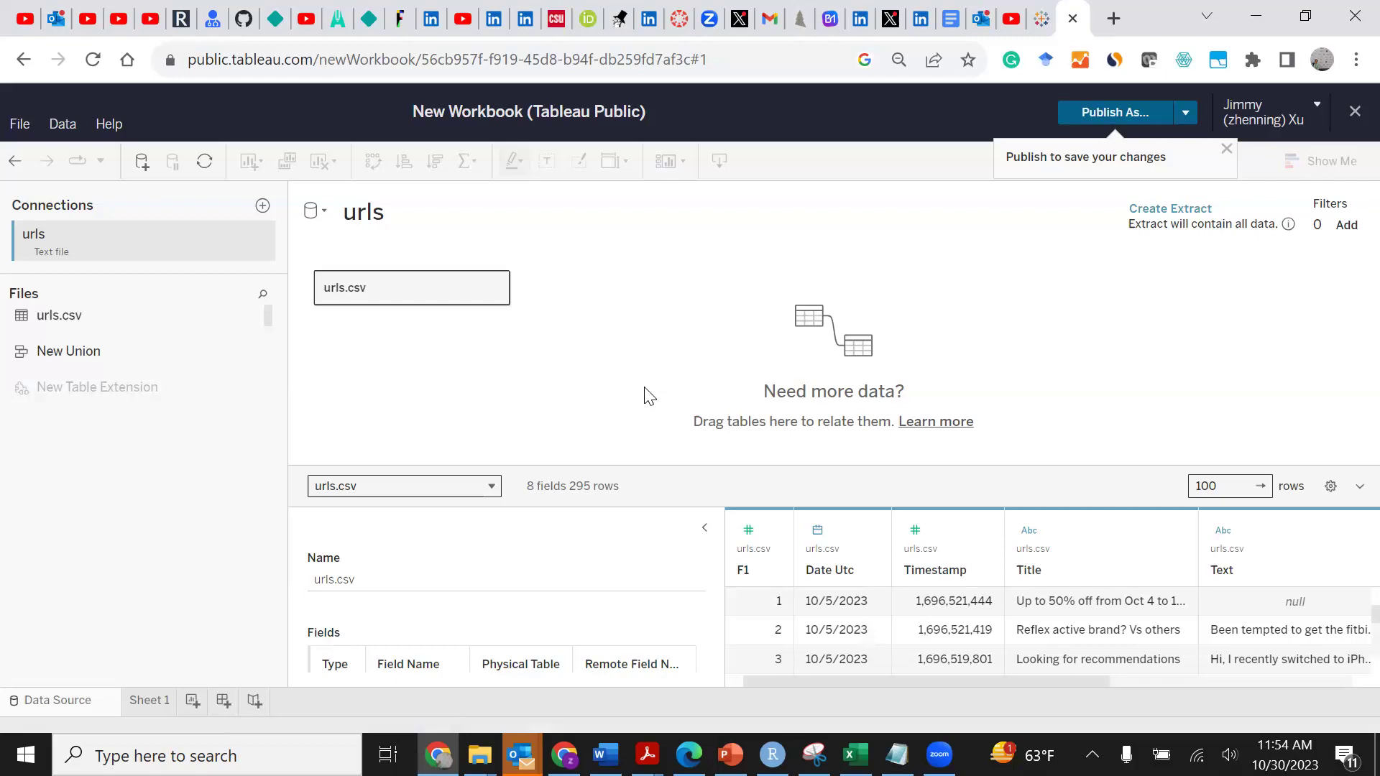
pyautogui.scroll(-3, 836, 597)
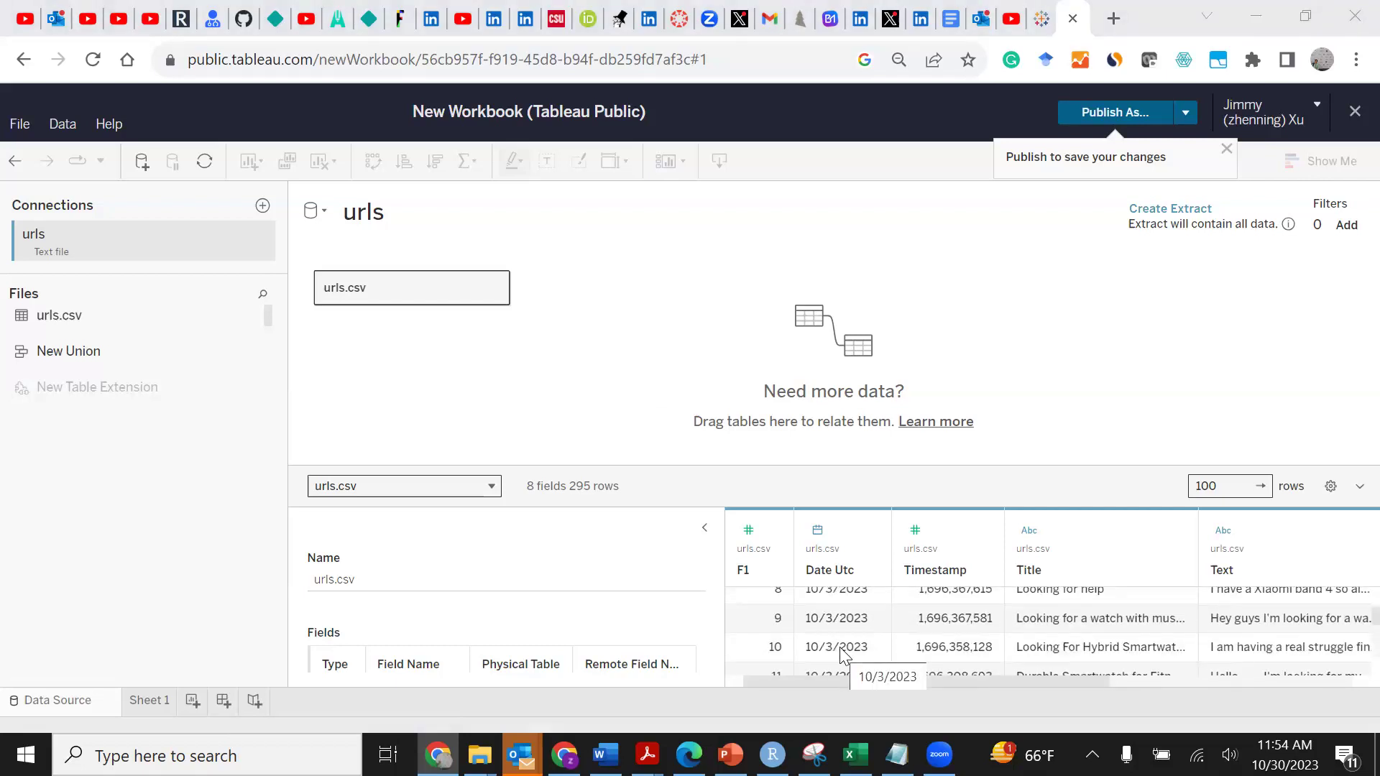
pyautogui.scroll(-2, 842, 651)
pyautogui.scroll(-2, 841, 647)
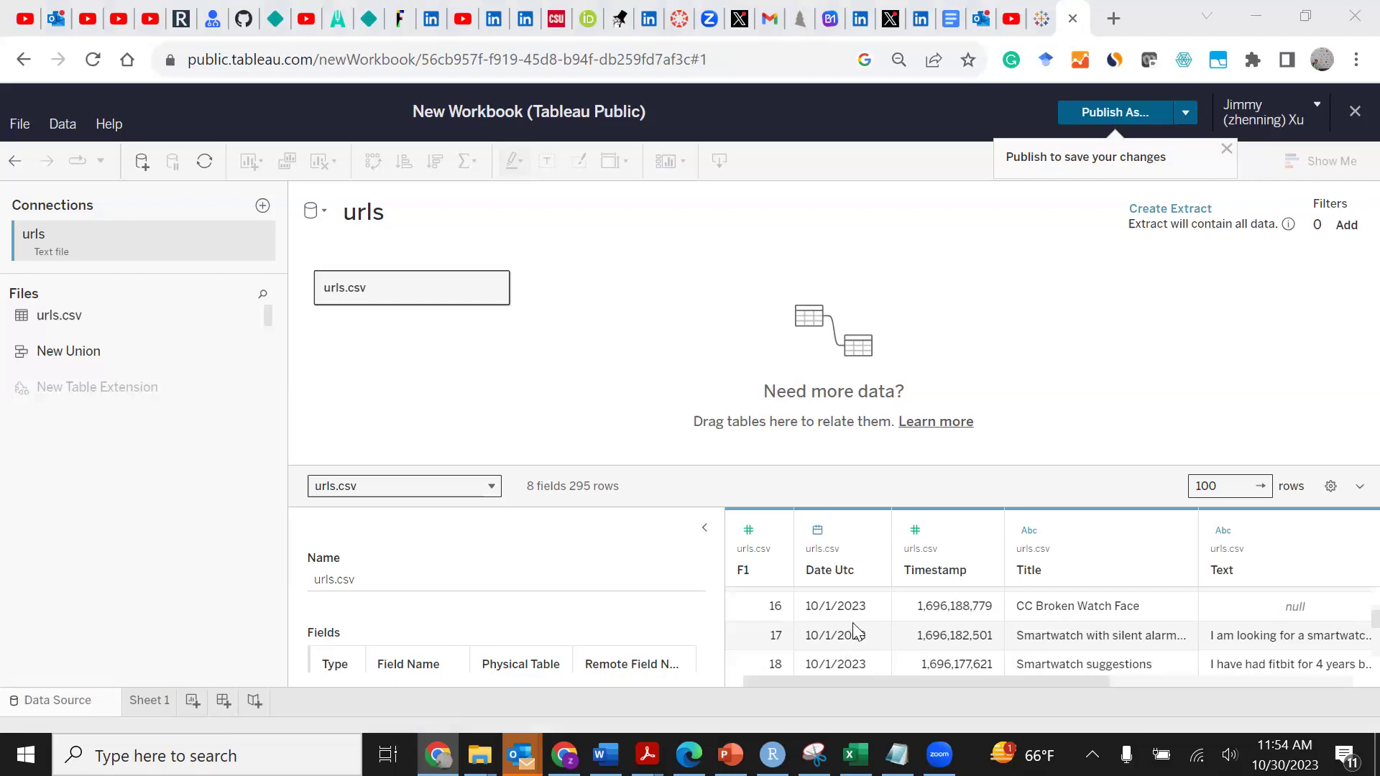
pyautogui.scroll(-4, 956, 626)
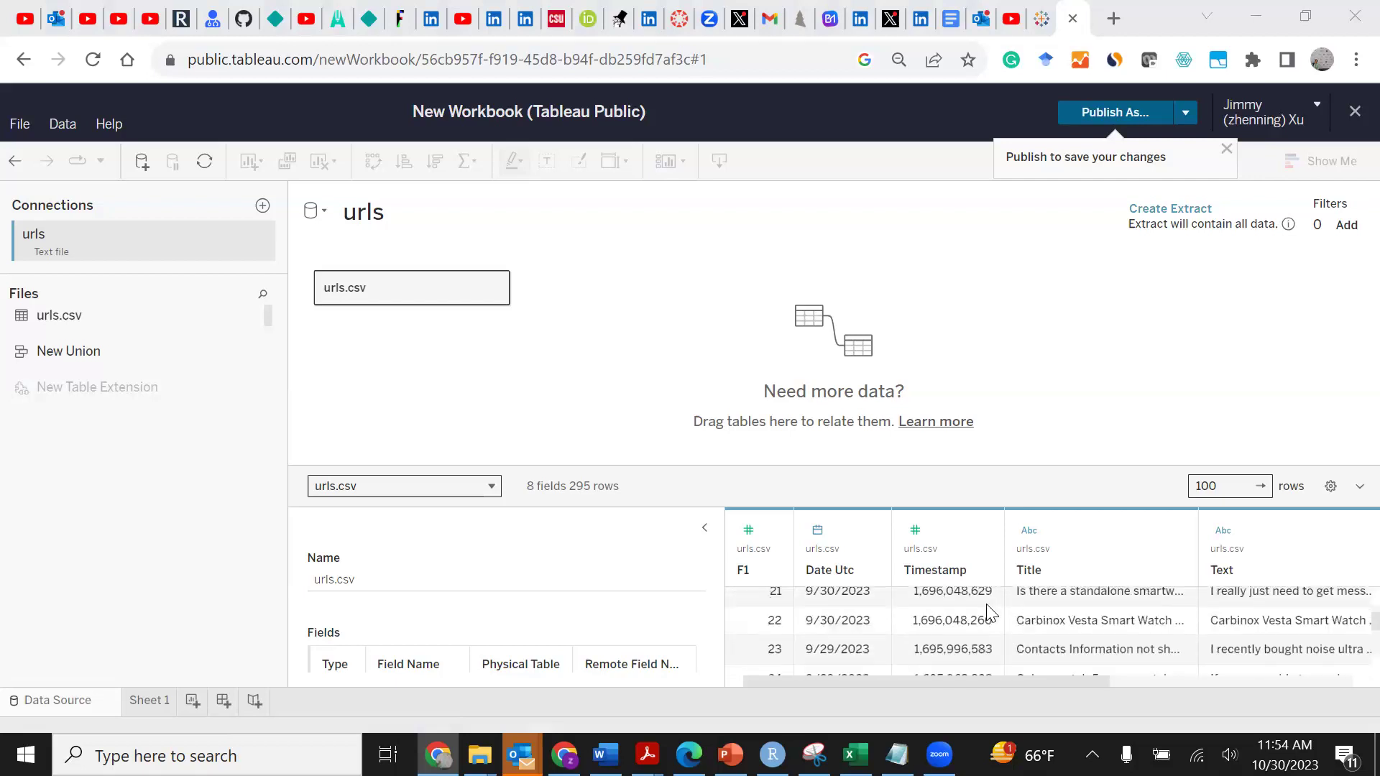
pyautogui.scroll(-2, 870, 658)
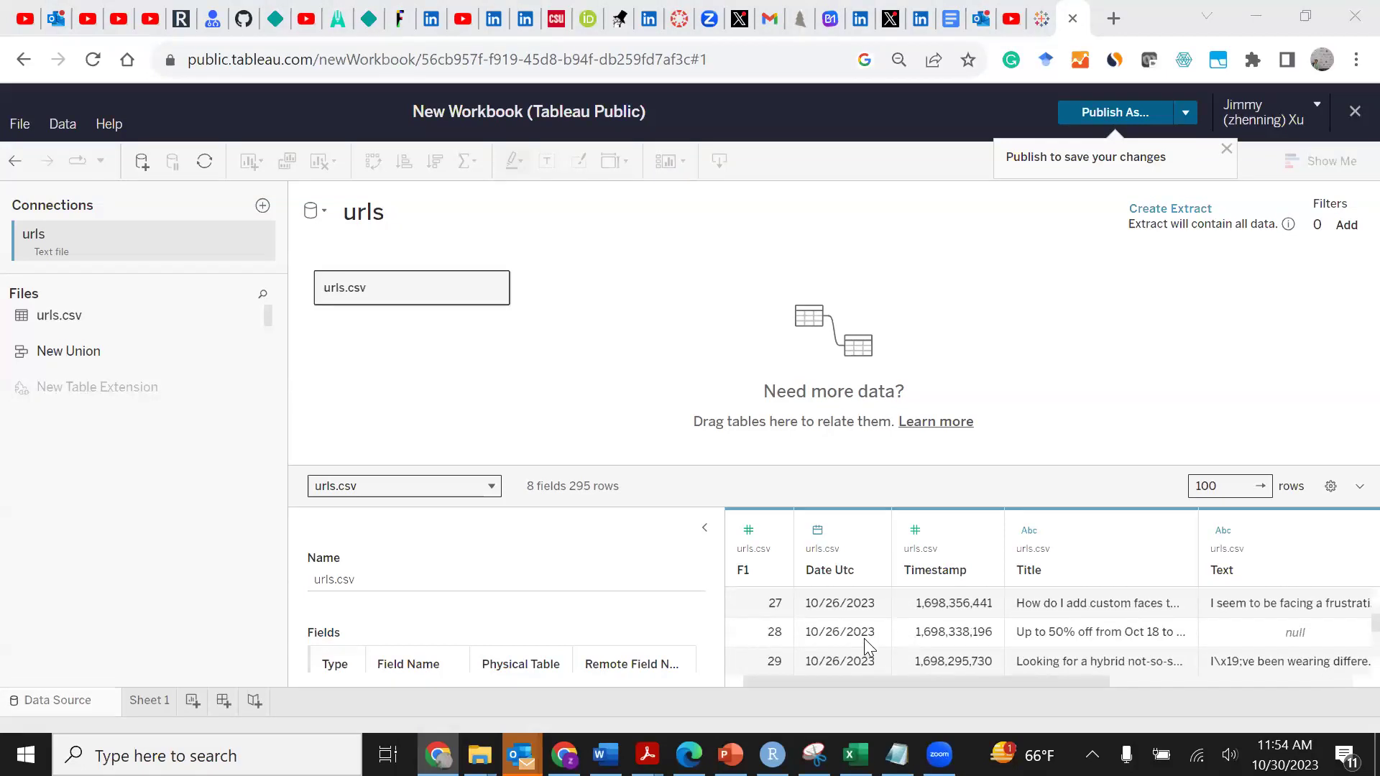
pyautogui.scroll(-2, 867, 640)
pyautogui.scroll(4, 848, 645)
pyautogui.scroll(-2, 848, 645)
pyautogui.scroll(-11, 849, 646)
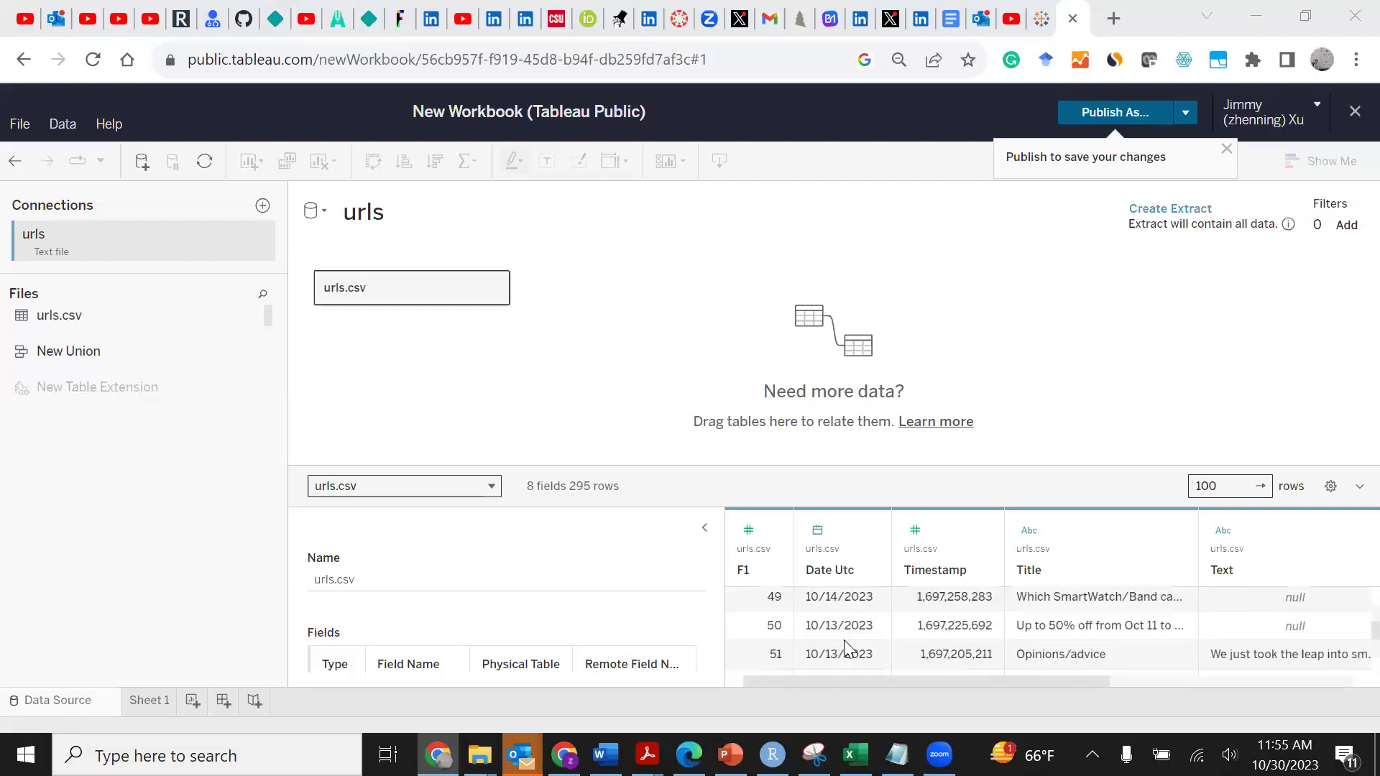
pyautogui.scroll(20, 845, 647)
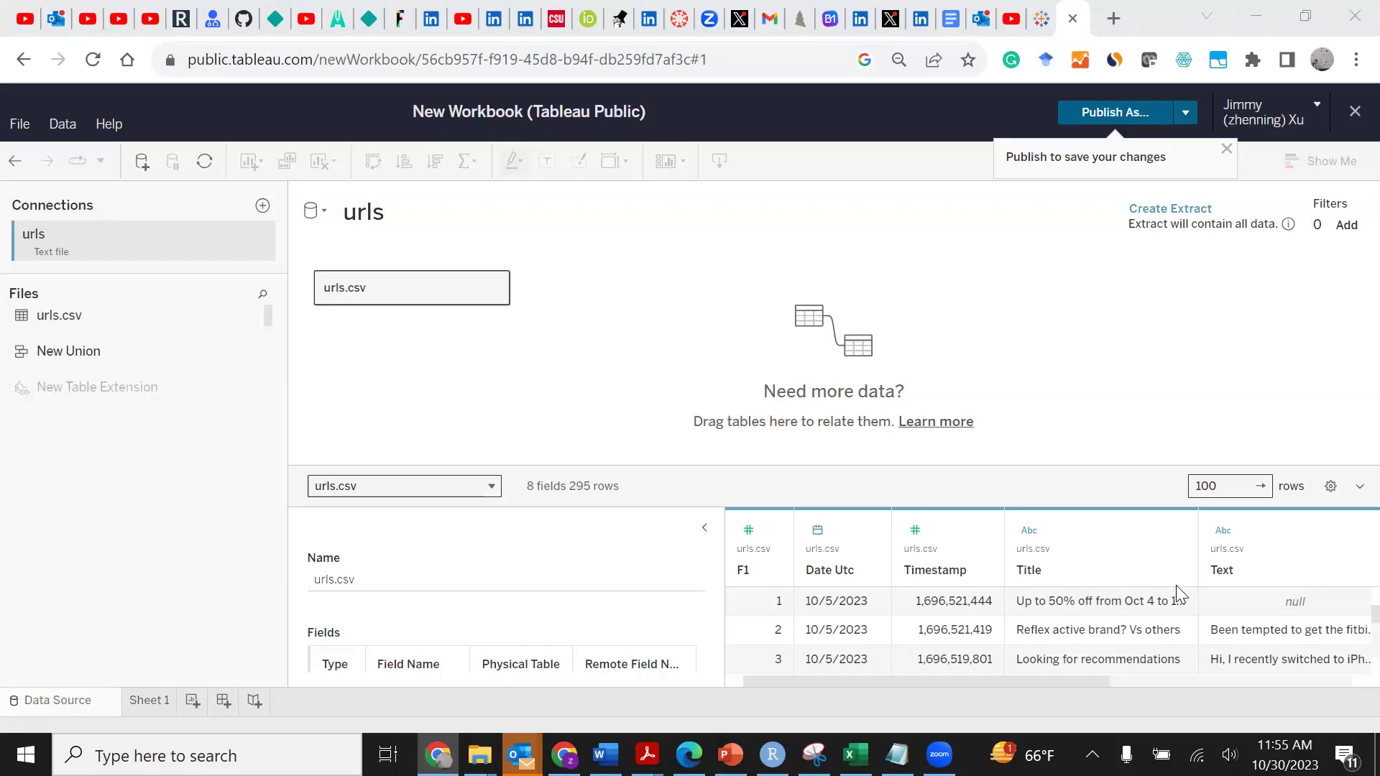
# Switch to Sheet 1 and look over its urls fields, including Comments.
pyautogui.click(150, 700)
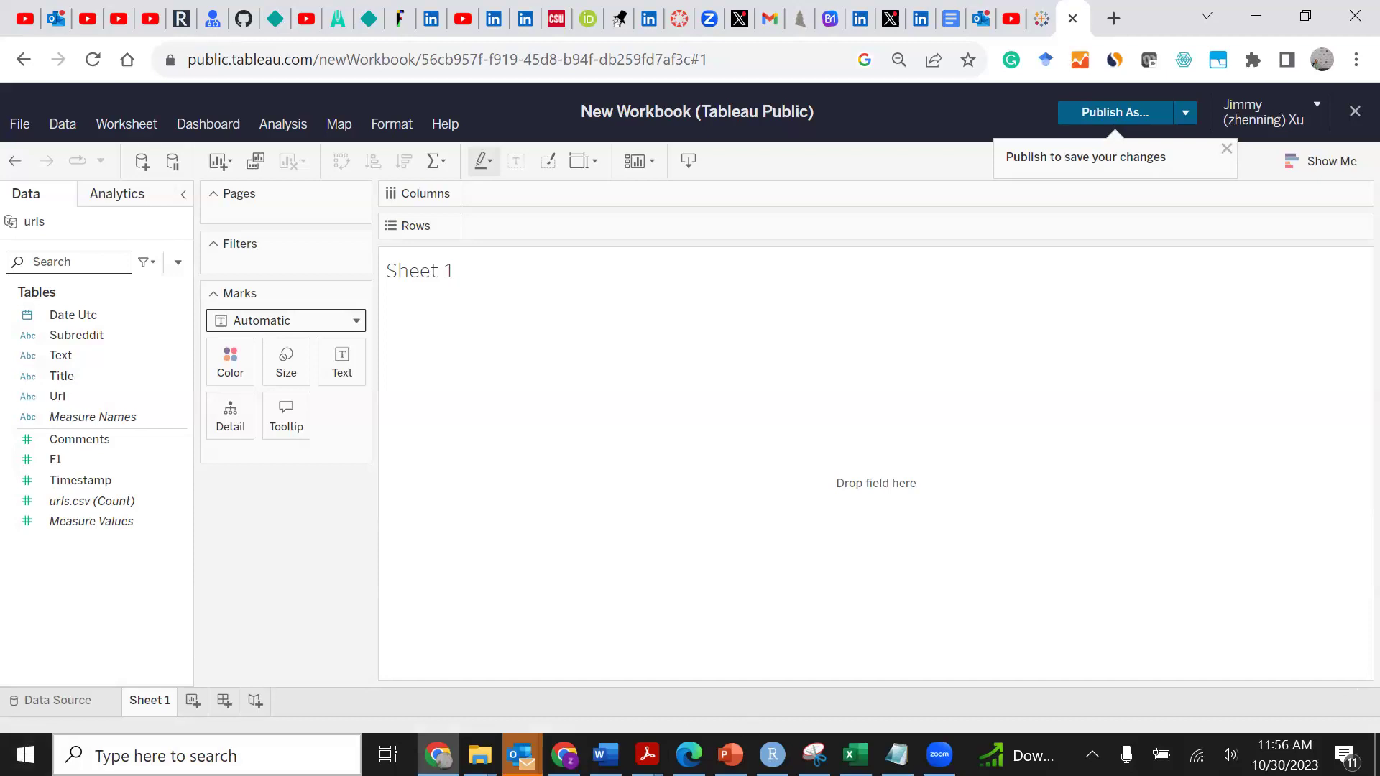
pyautogui.click(108, 355)
pyautogui.click(94, 316)
pyautogui.click(591, 335)
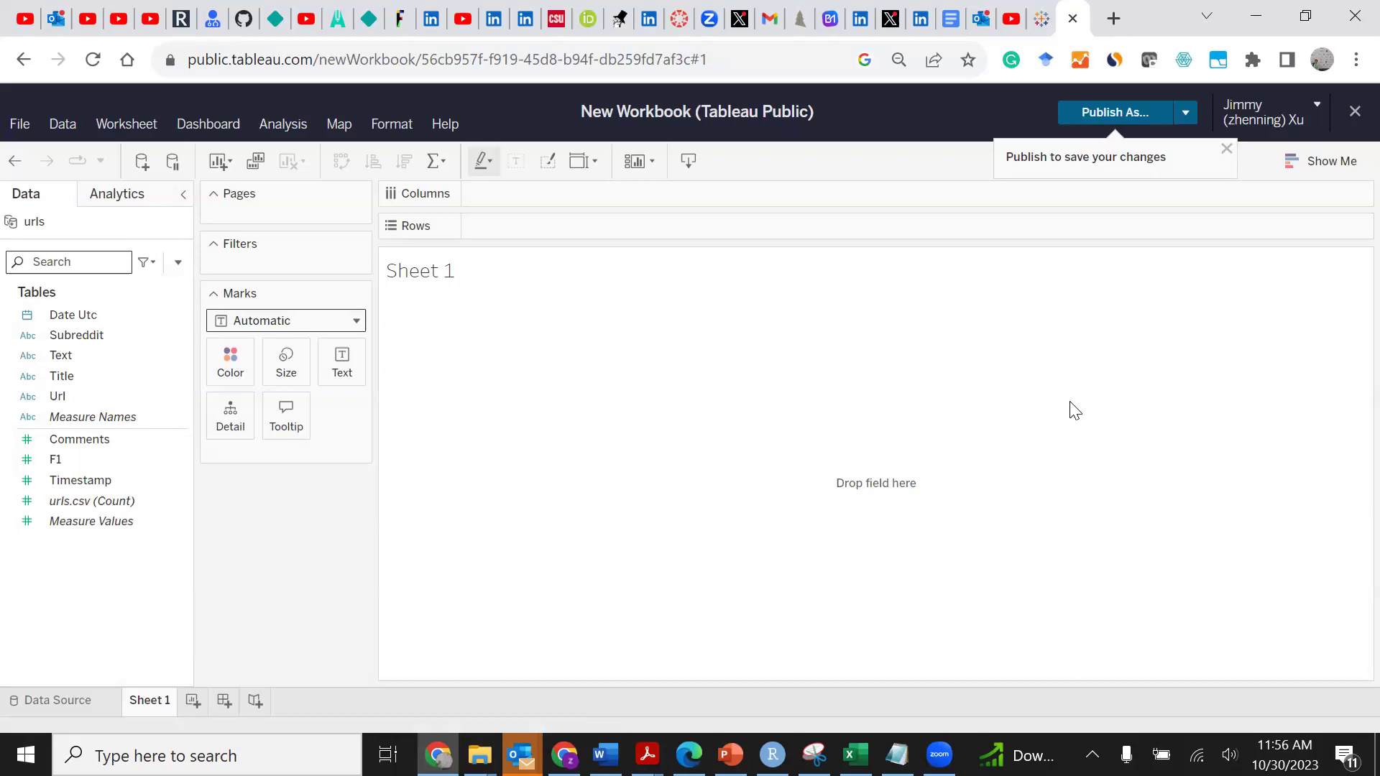
pyautogui.click(142, 436)
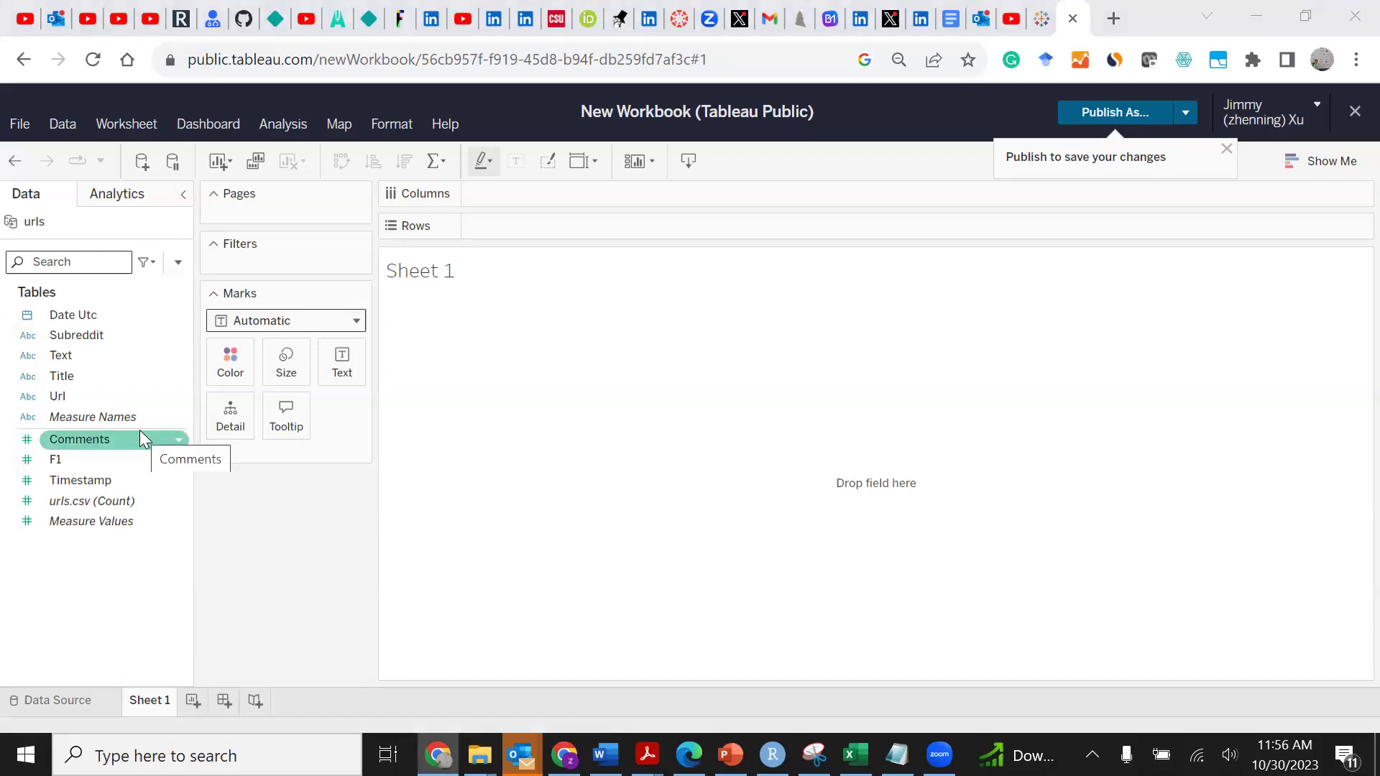
pyautogui.click(851, 374)
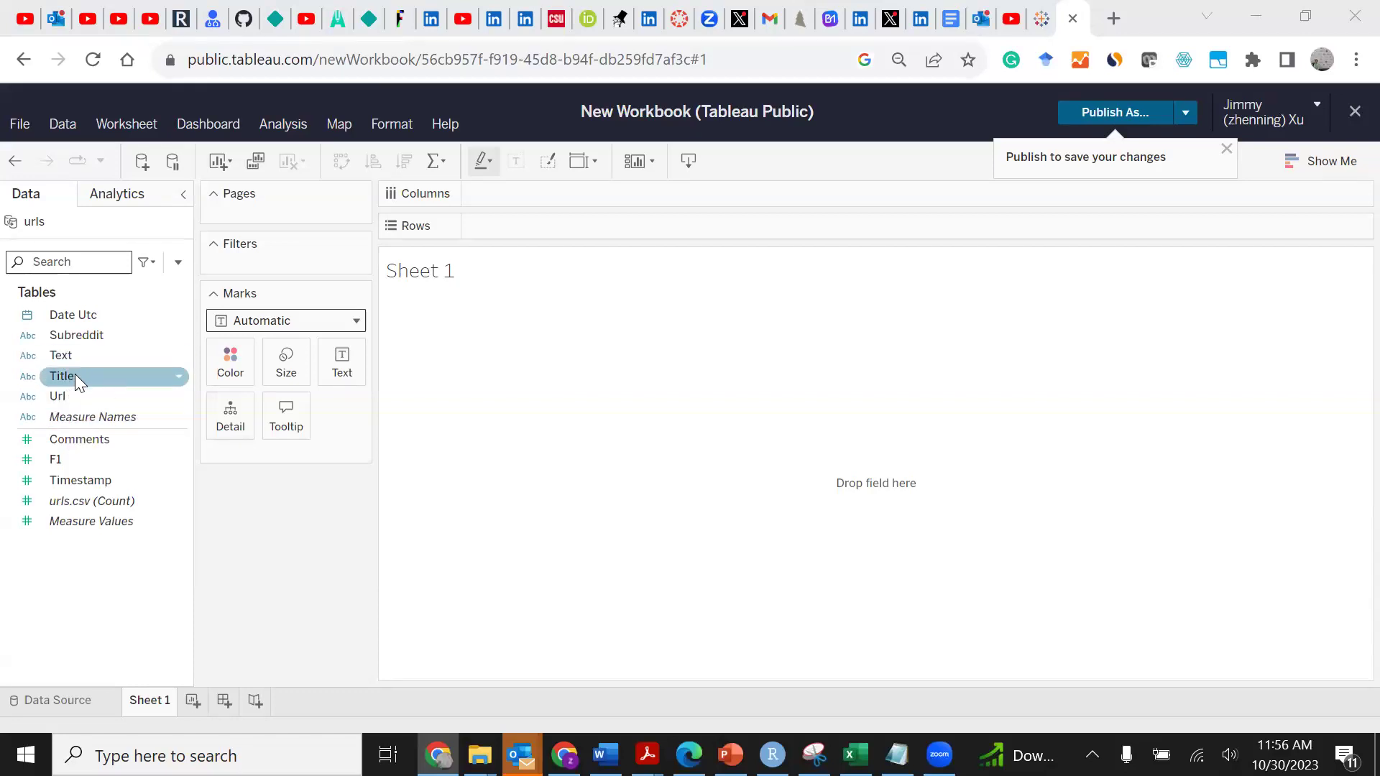
pyautogui.moveTo(74, 374); pyautogui.dragTo(525, 228)
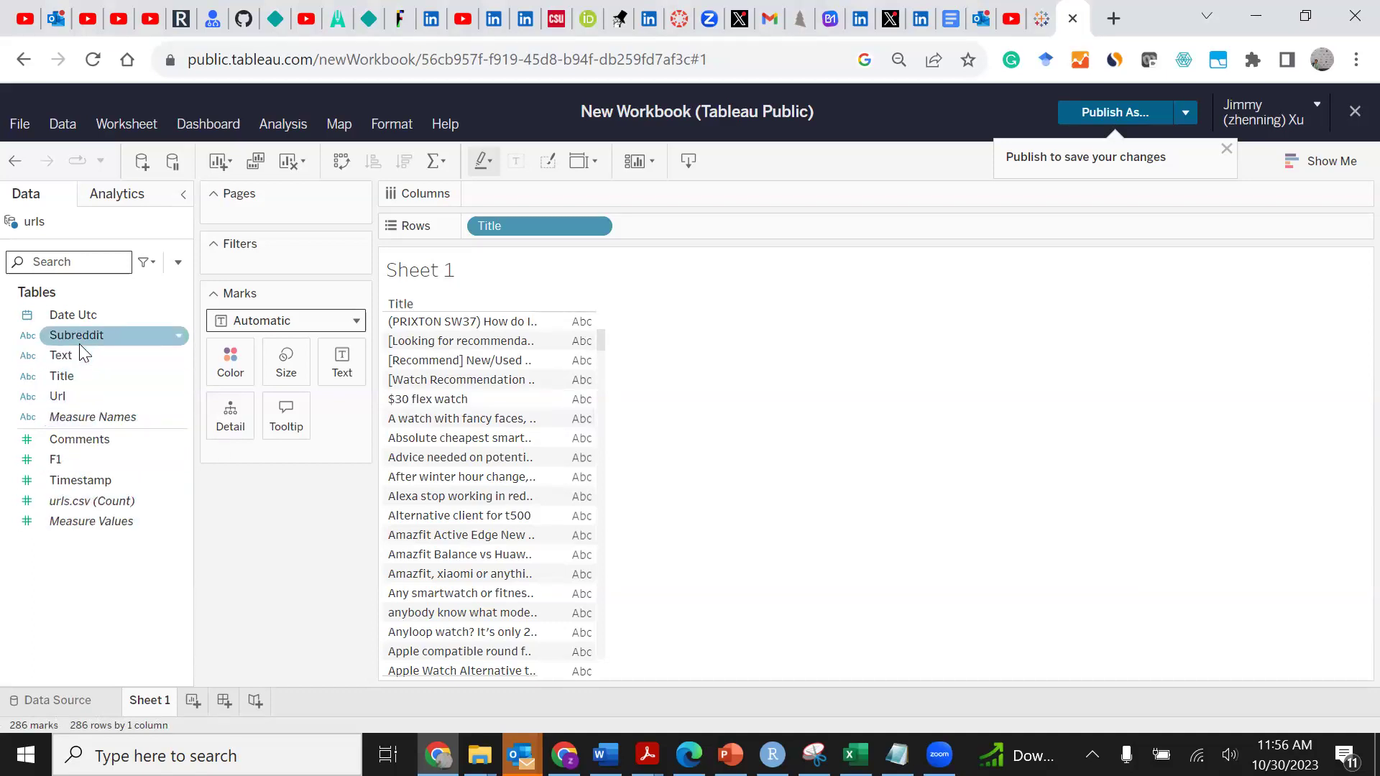
pyautogui.moveTo(92, 457); pyautogui.dragTo(534, 203)
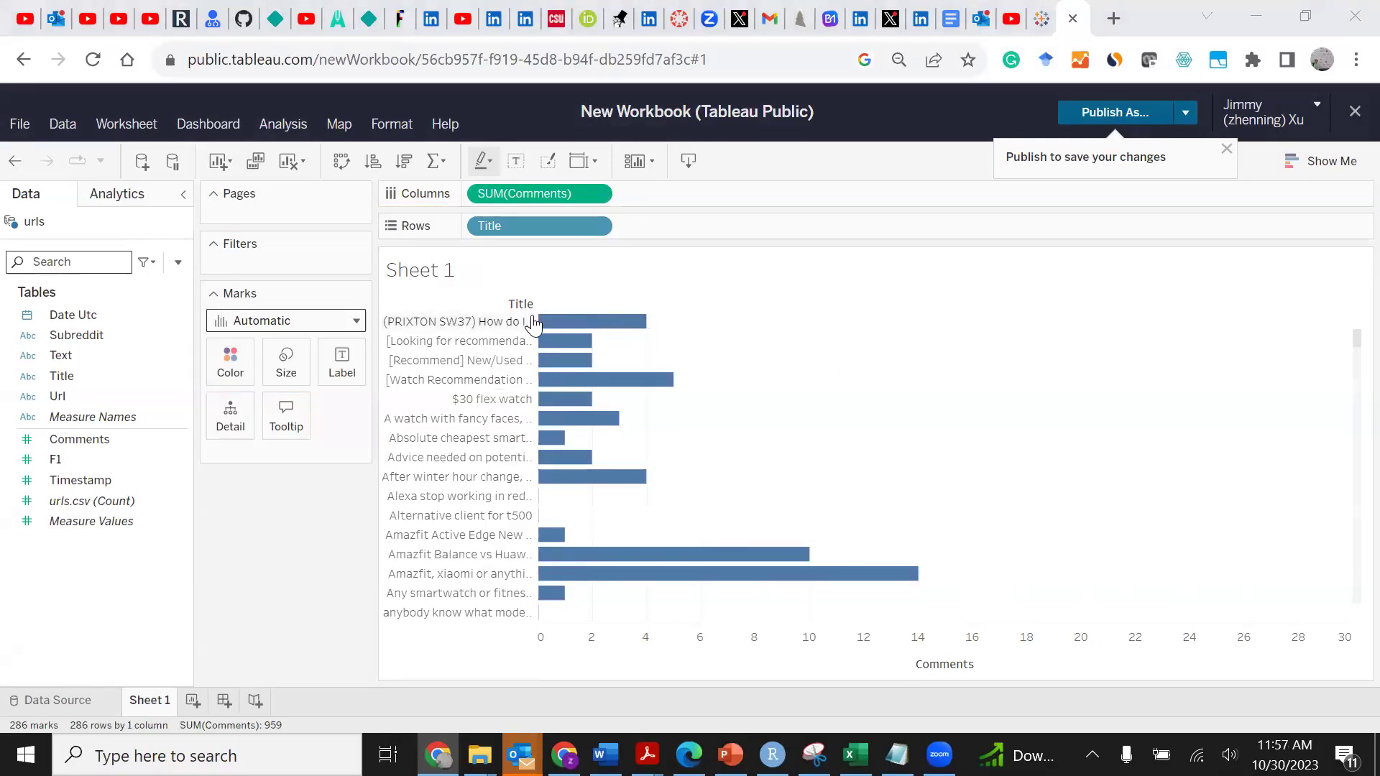
pyautogui.moveTo(538, 318); pyautogui.dragTo(716, 316)
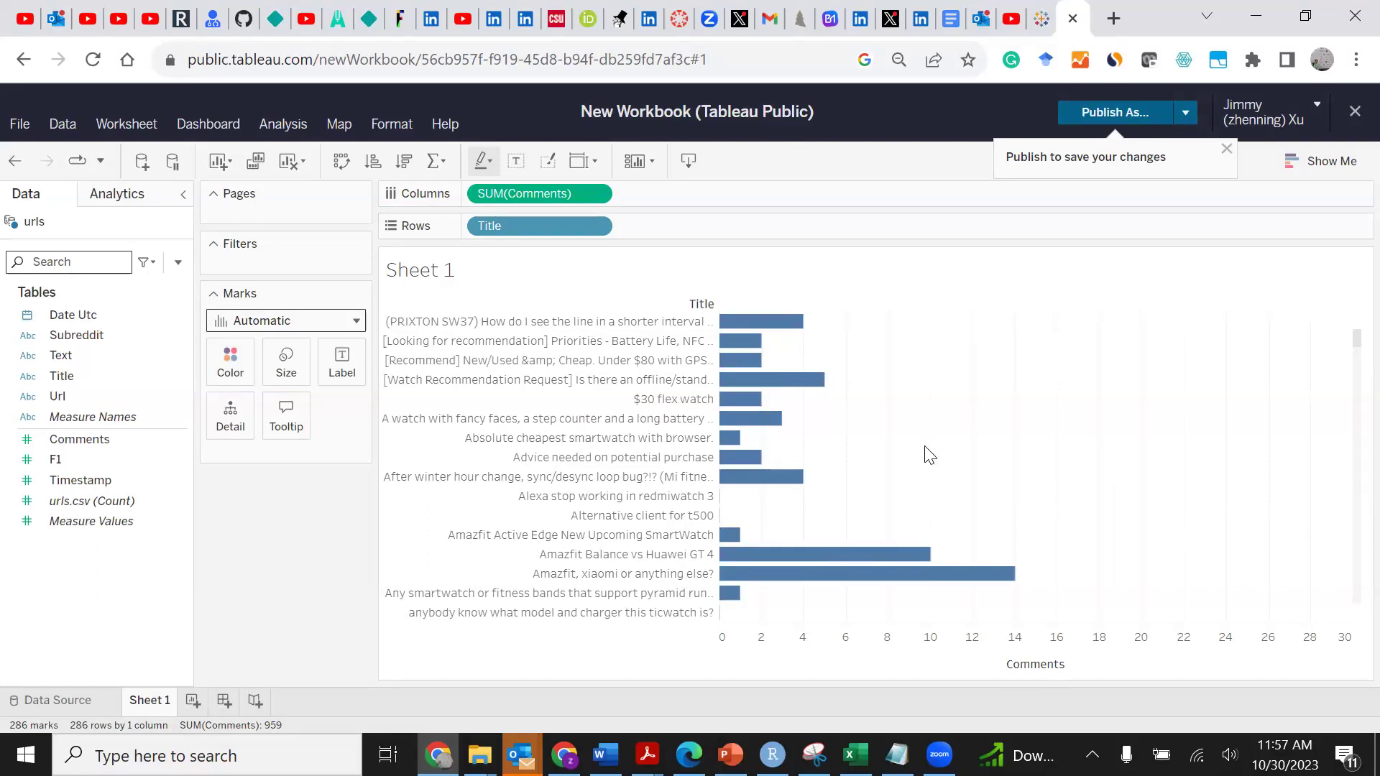
pyautogui.moveTo(807, 327)
pyautogui.moveTo(759, 352)
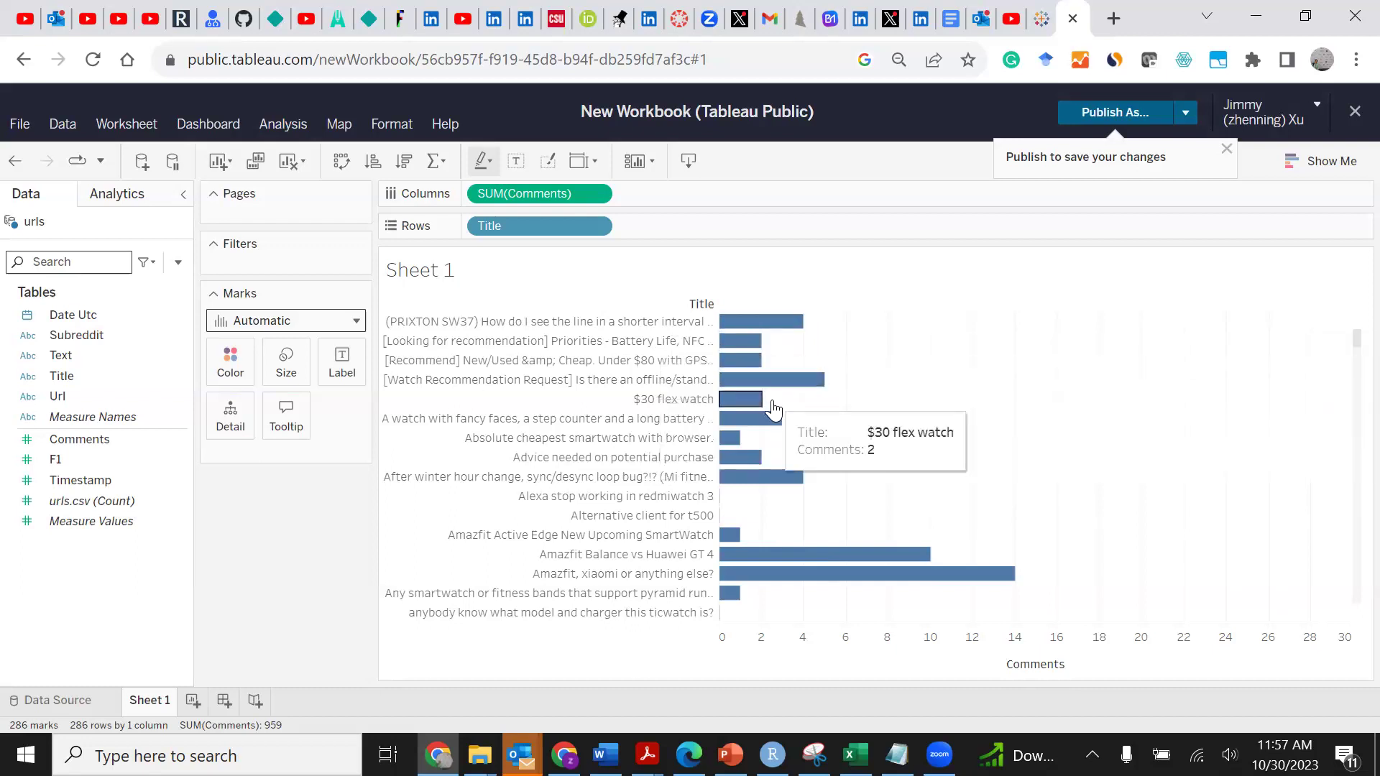
pyautogui.moveTo(1016, 582)
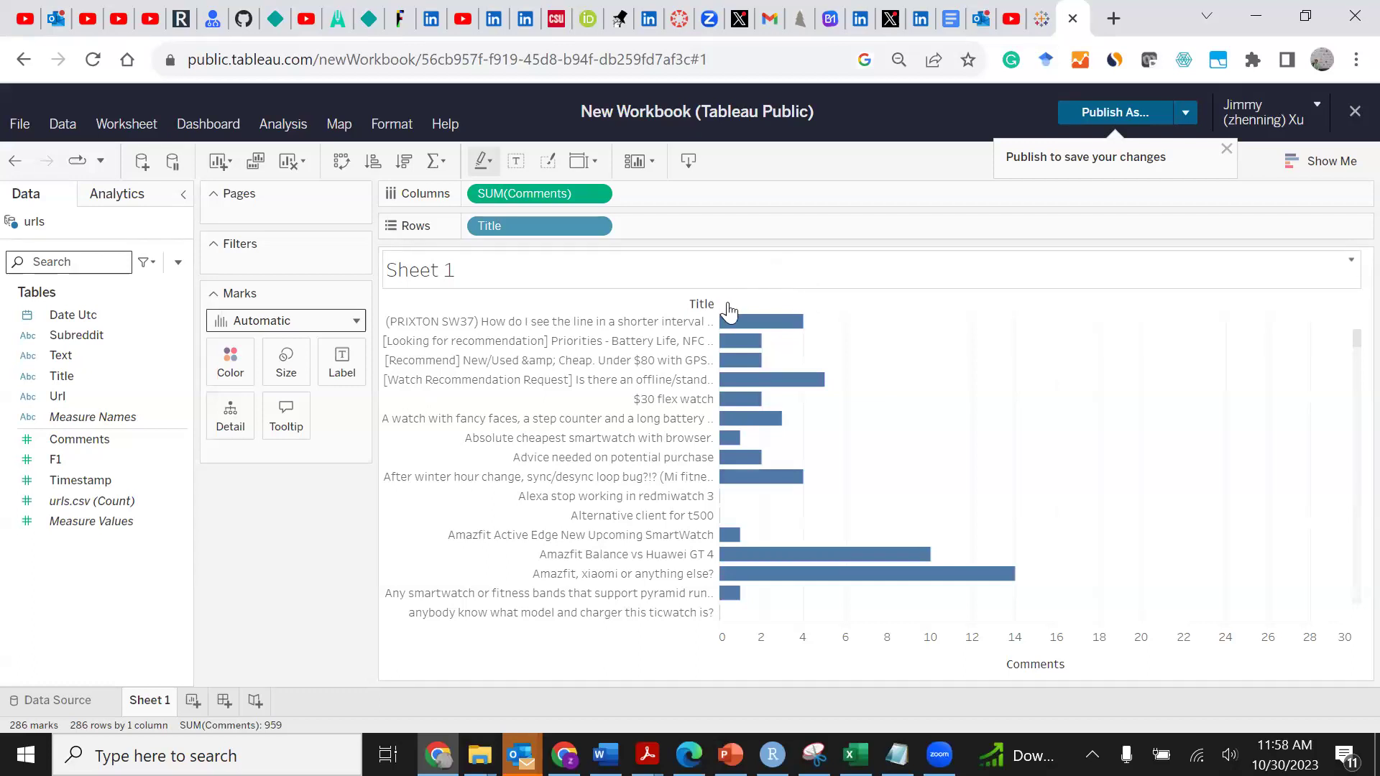
pyautogui.moveTo(719, 314)
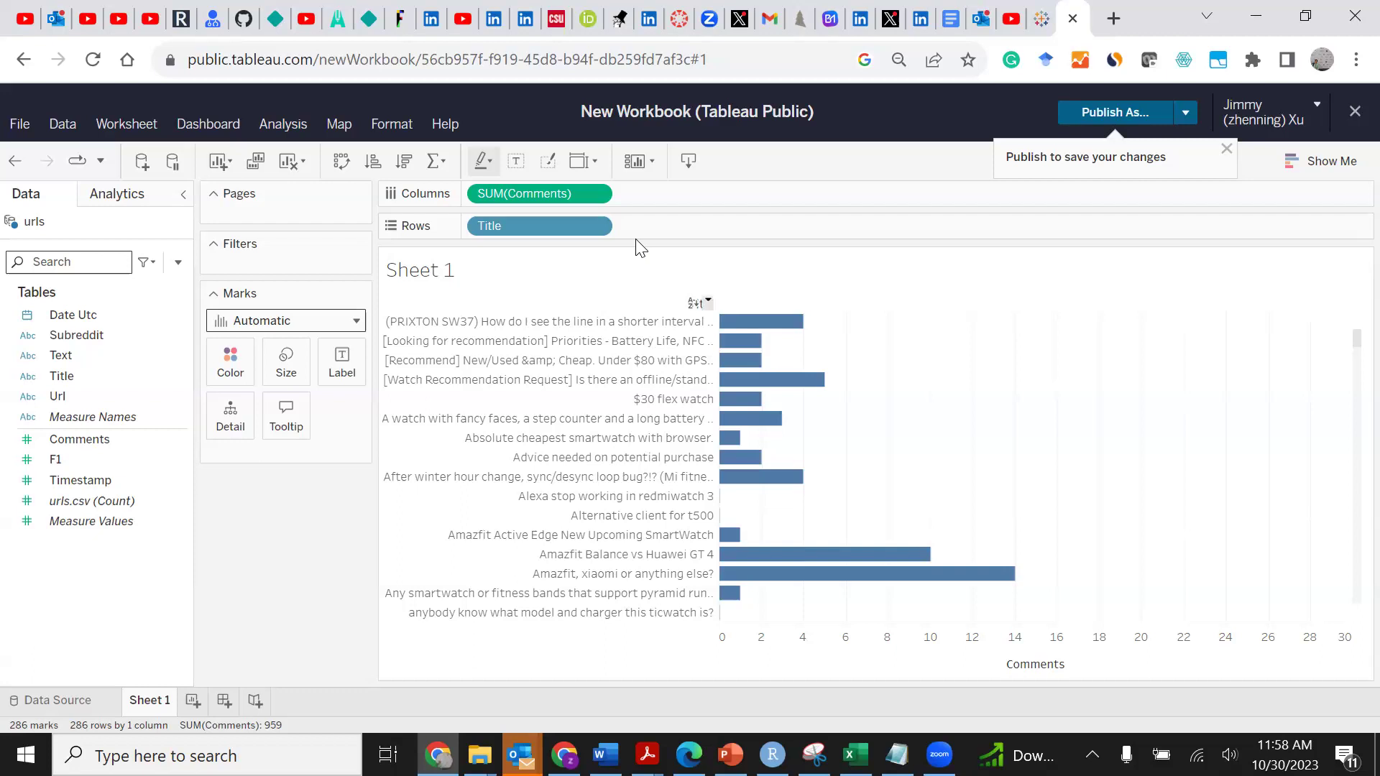
# Sort the Title pill by nested Comments (Sum) in descending order.
pyautogui.moveTo(598, 226)
pyautogui.click(601, 228)
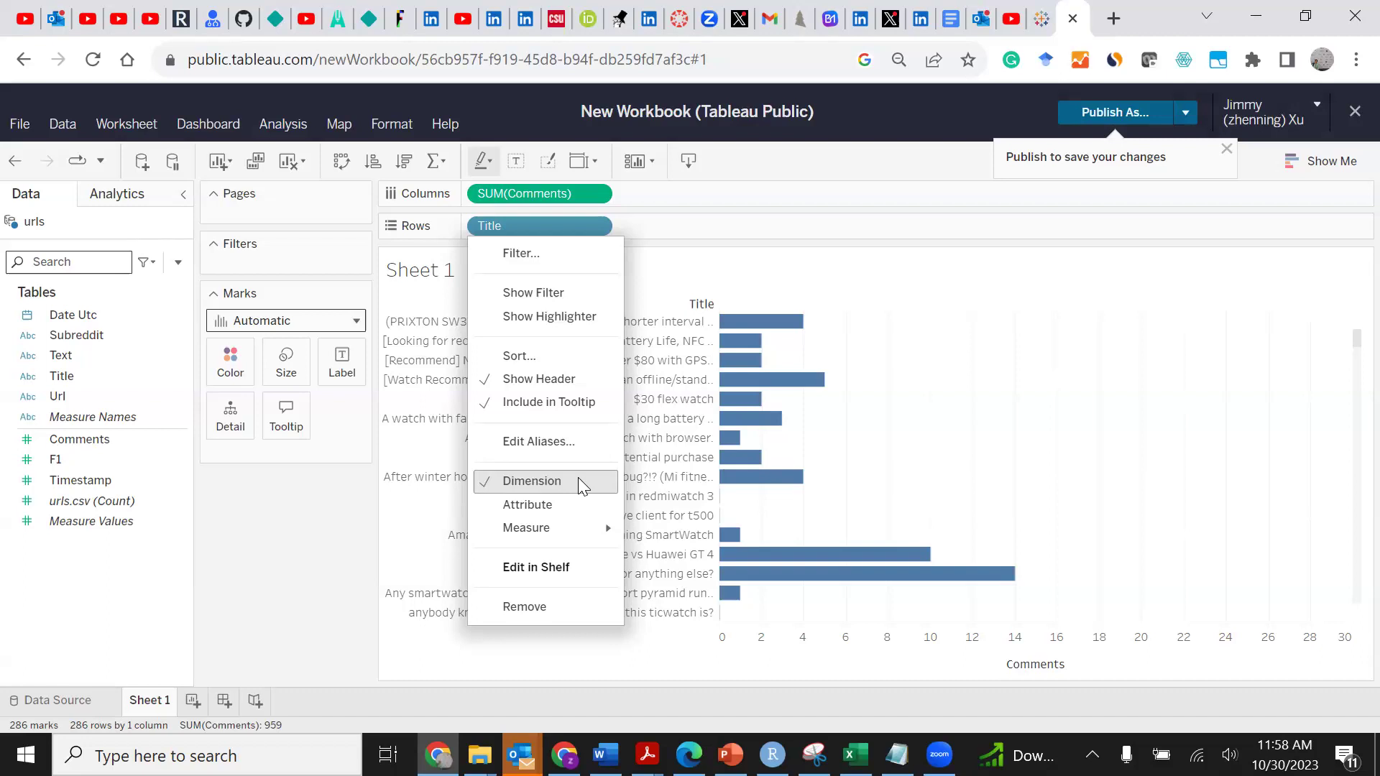
pyautogui.click(532, 354)
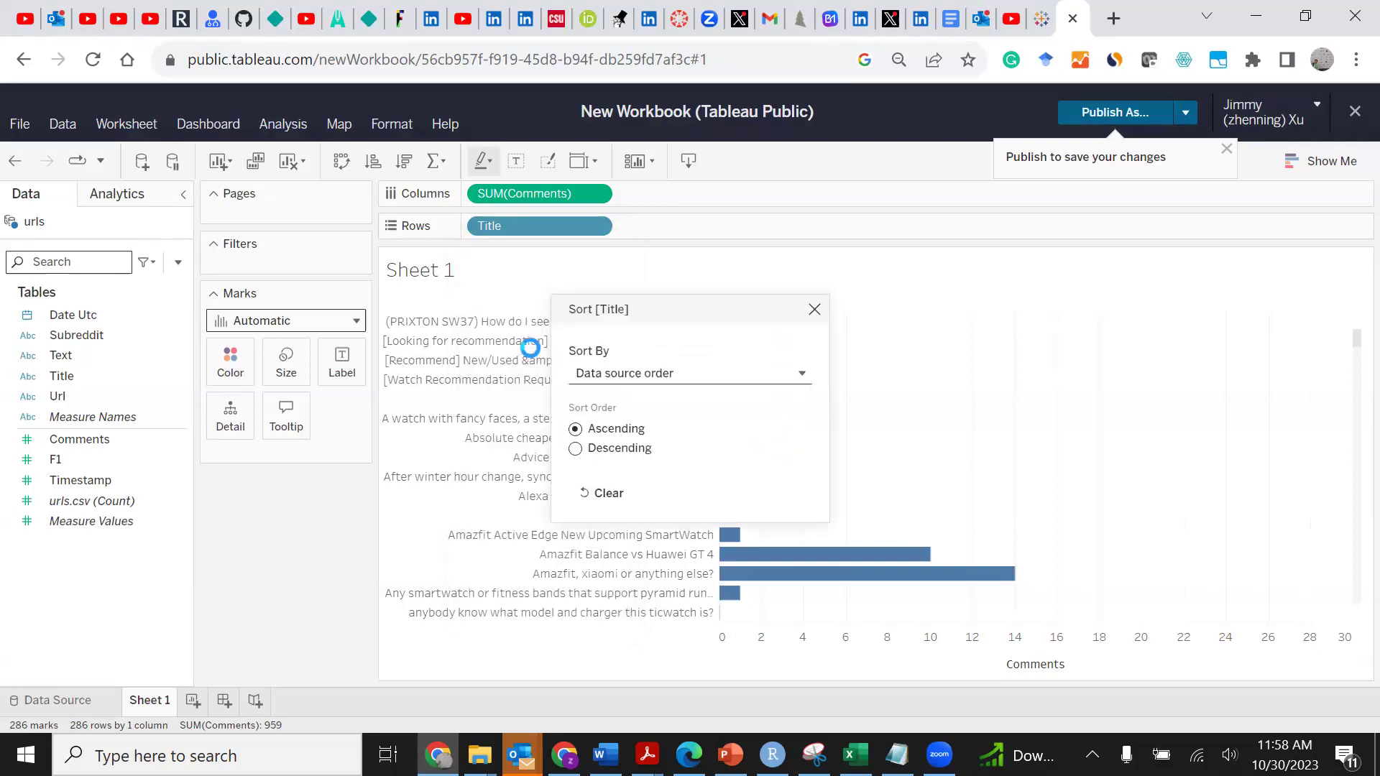
pyautogui.click(803, 374)
pyautogui.scroll(-2, 766, 444)
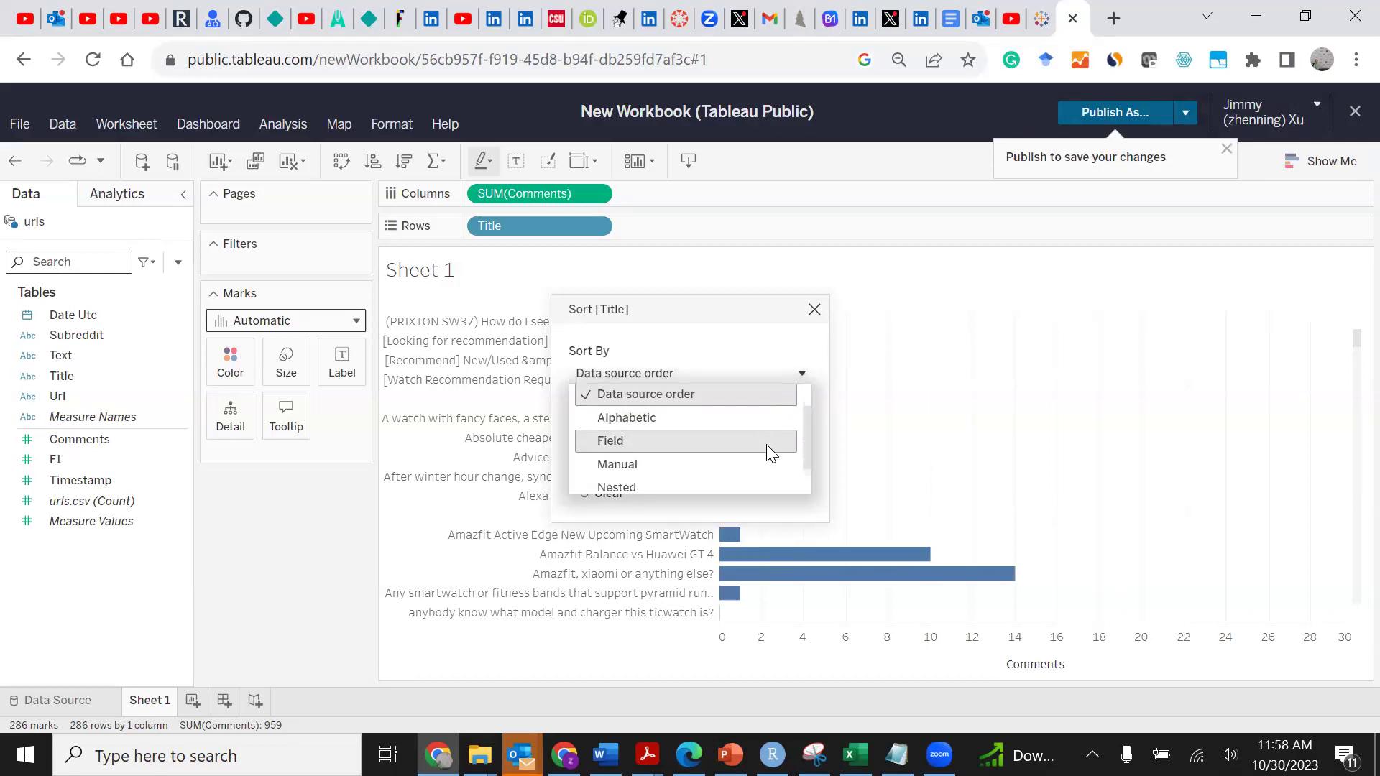
pyautogui.click(619, 478)
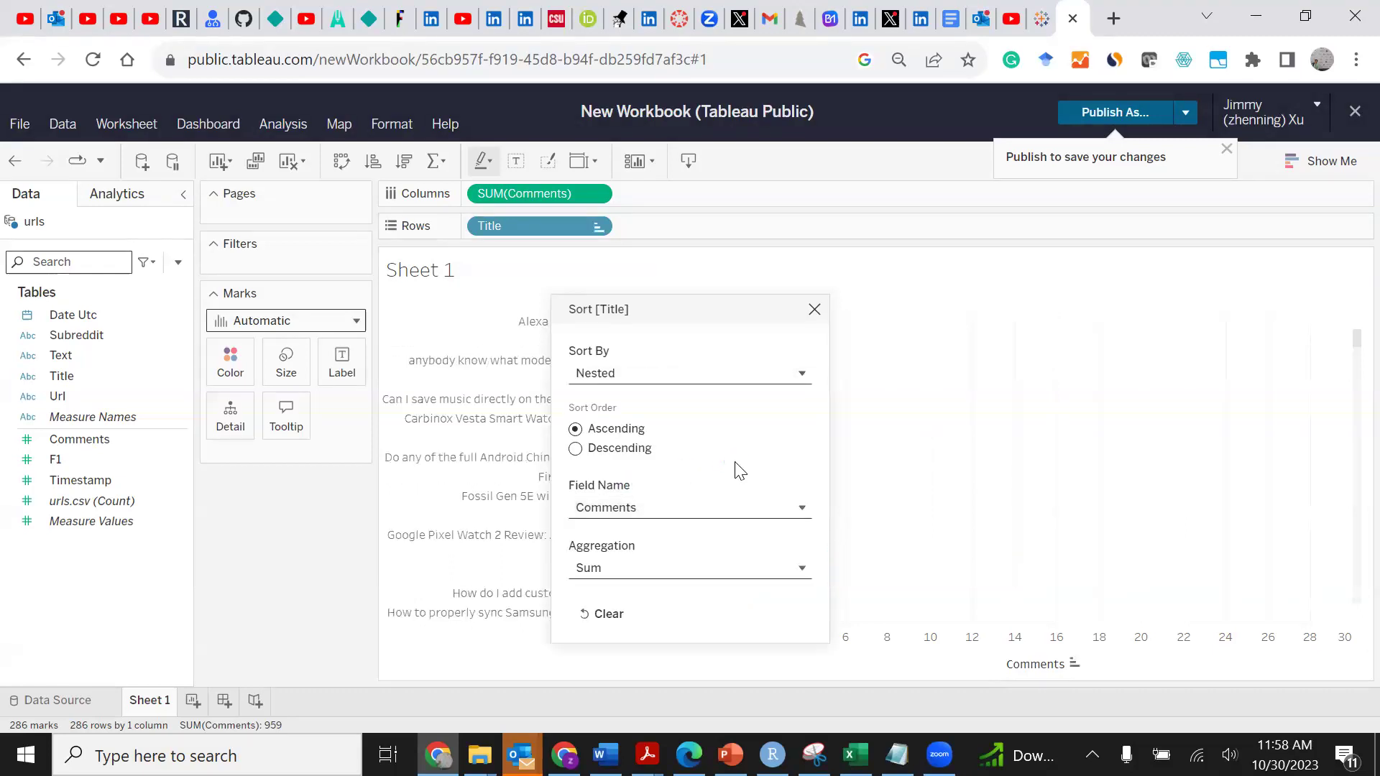
pyautogui.click(577, 450)
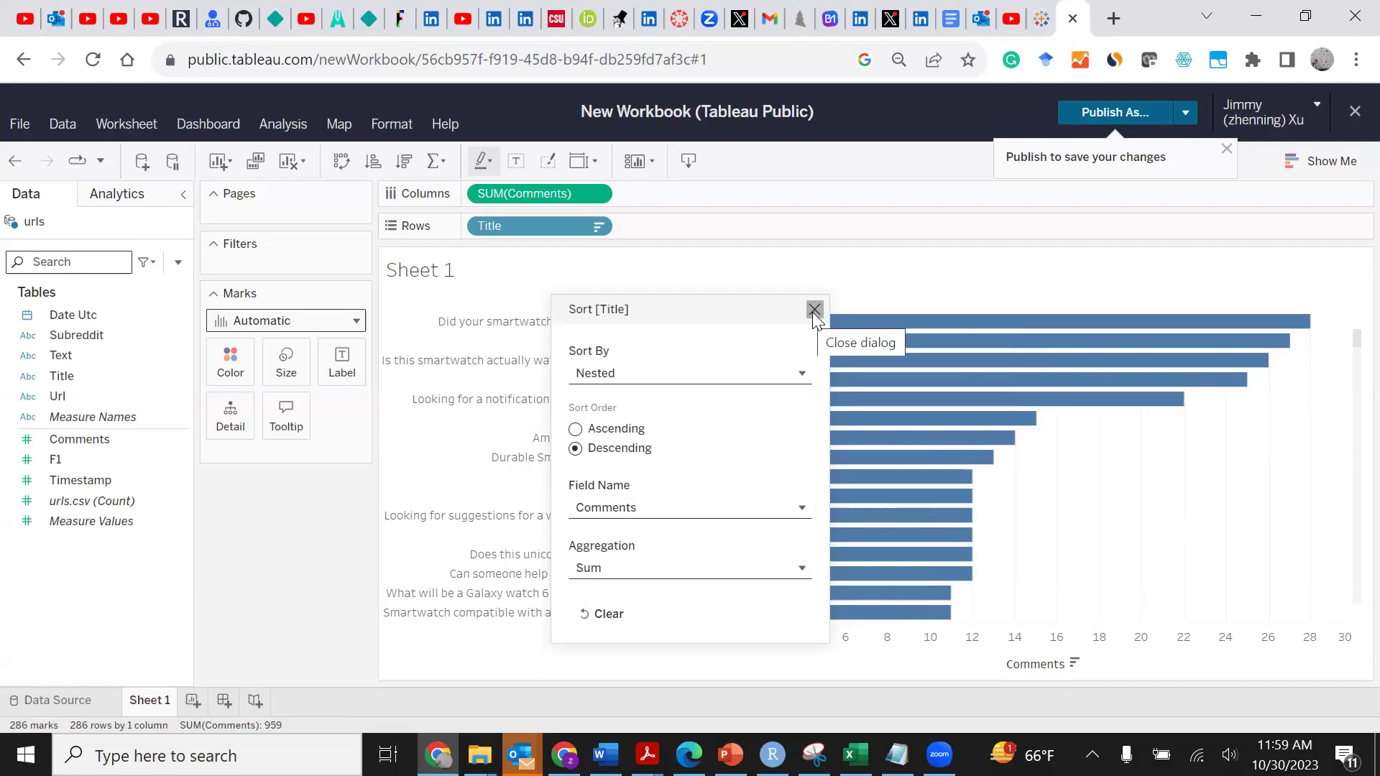
pyautogui.click(813, 309)
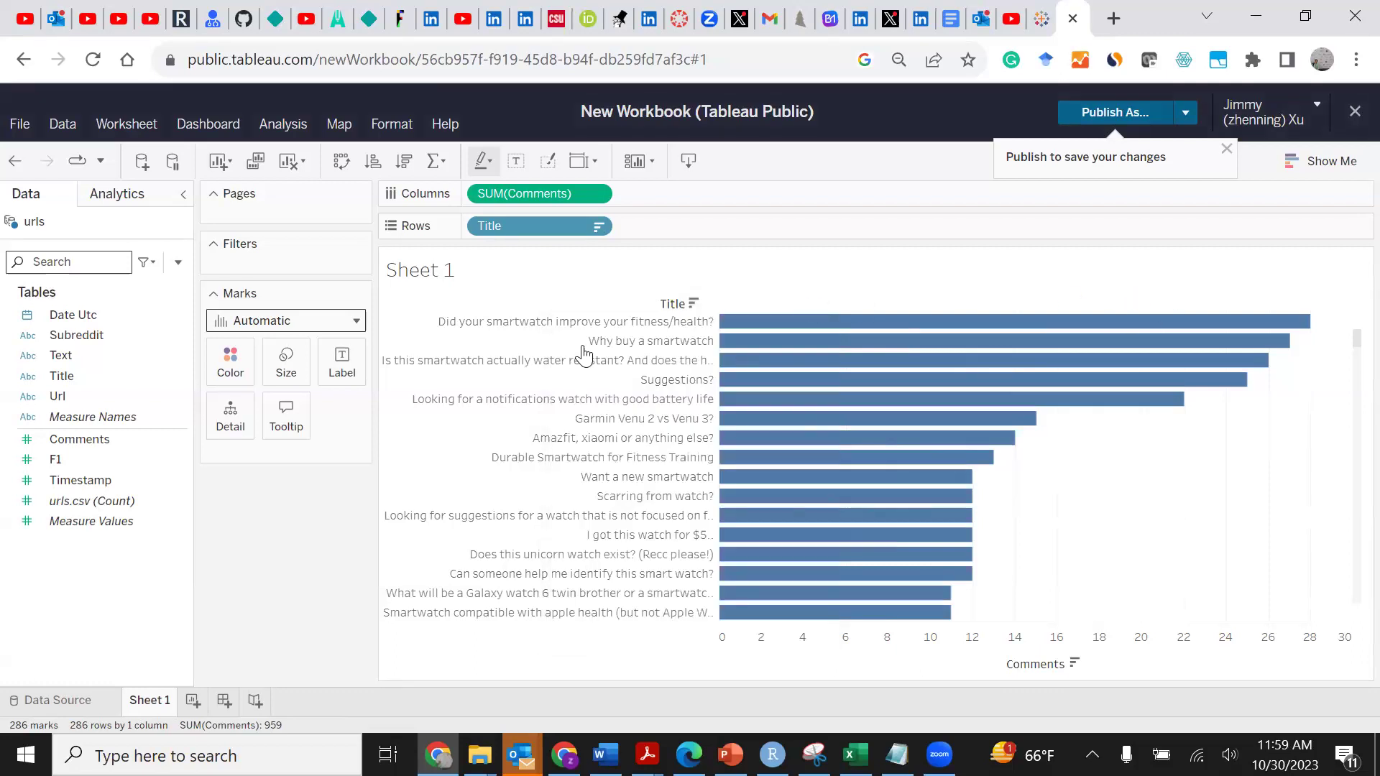
pyautogui.moveTo(966, 472)
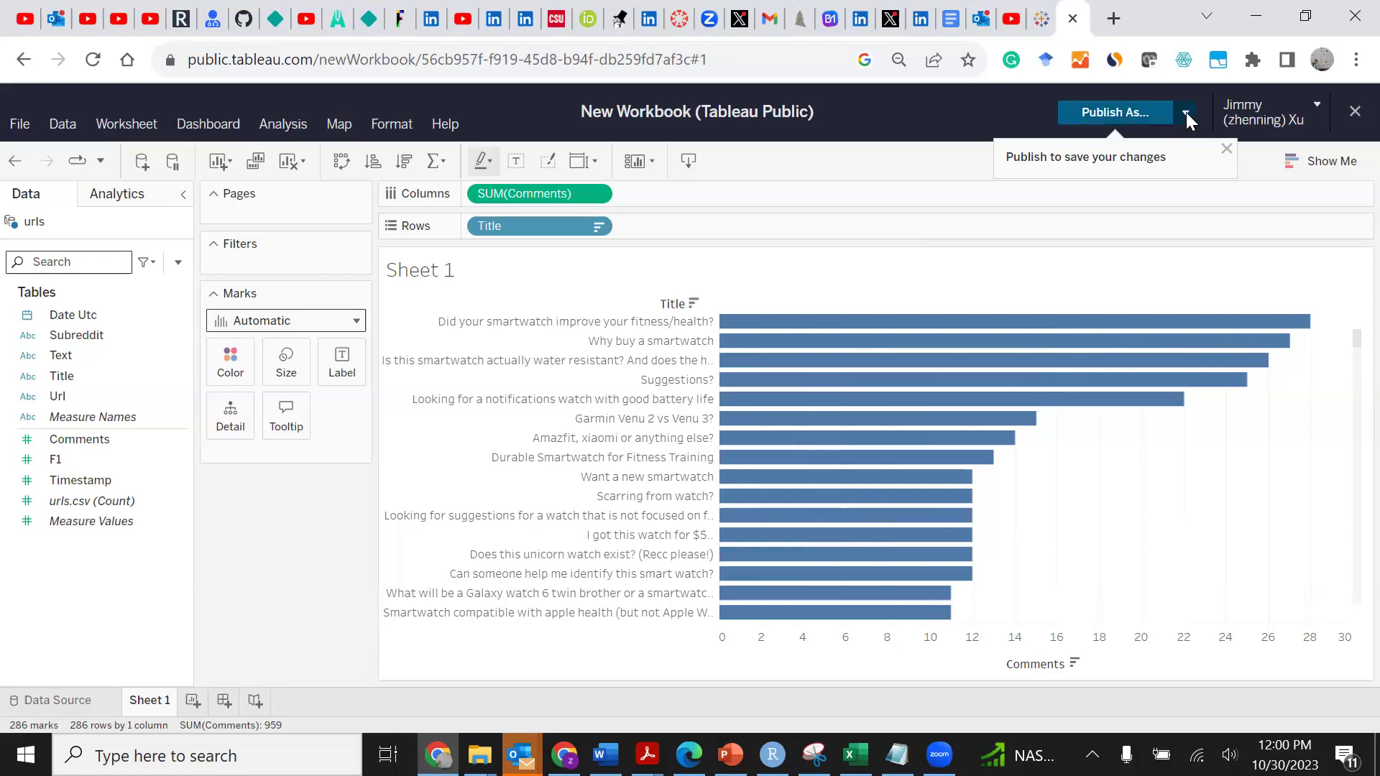
# Publish the workbook as 'social media marketing - post performance analysis'.
pyautogui.click(1187, 112)
pyautogui.click(1142, 115)
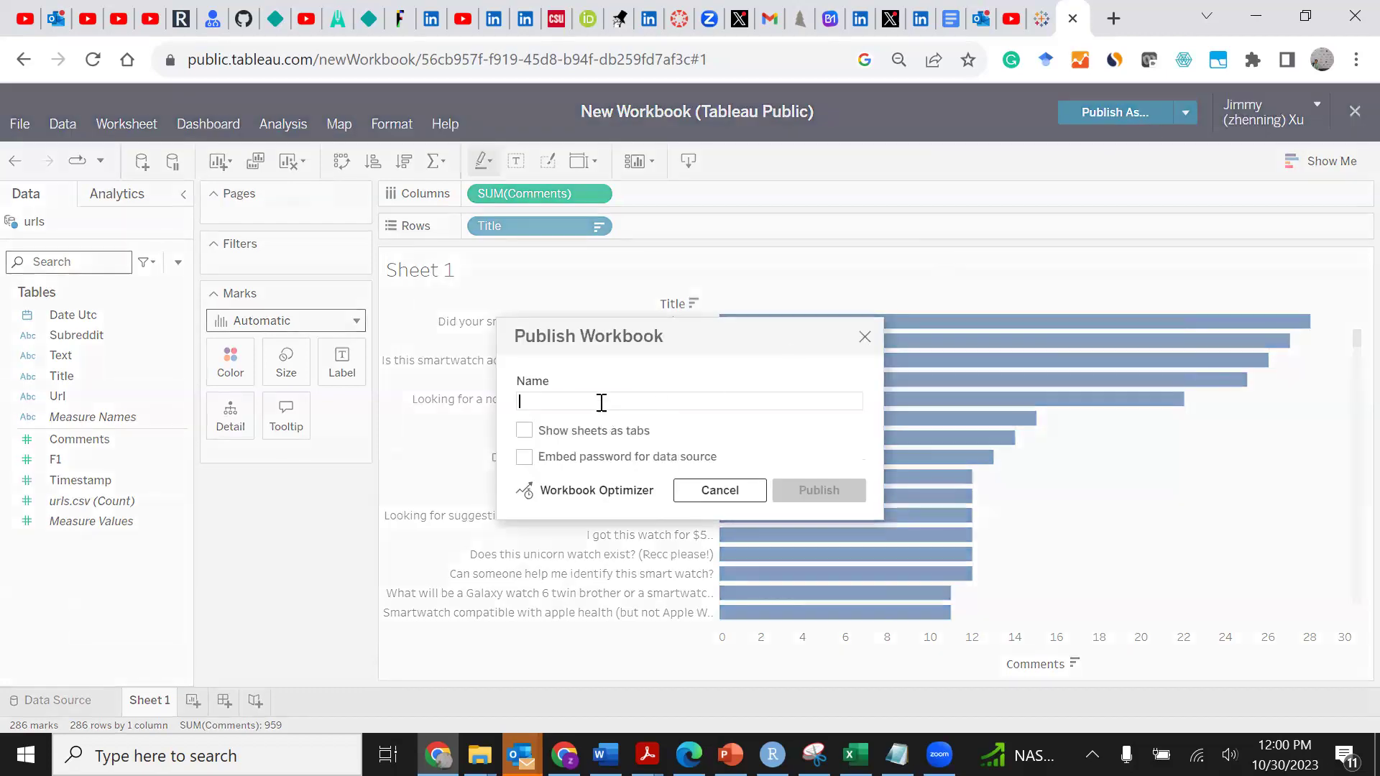
pyautogui.write('social')
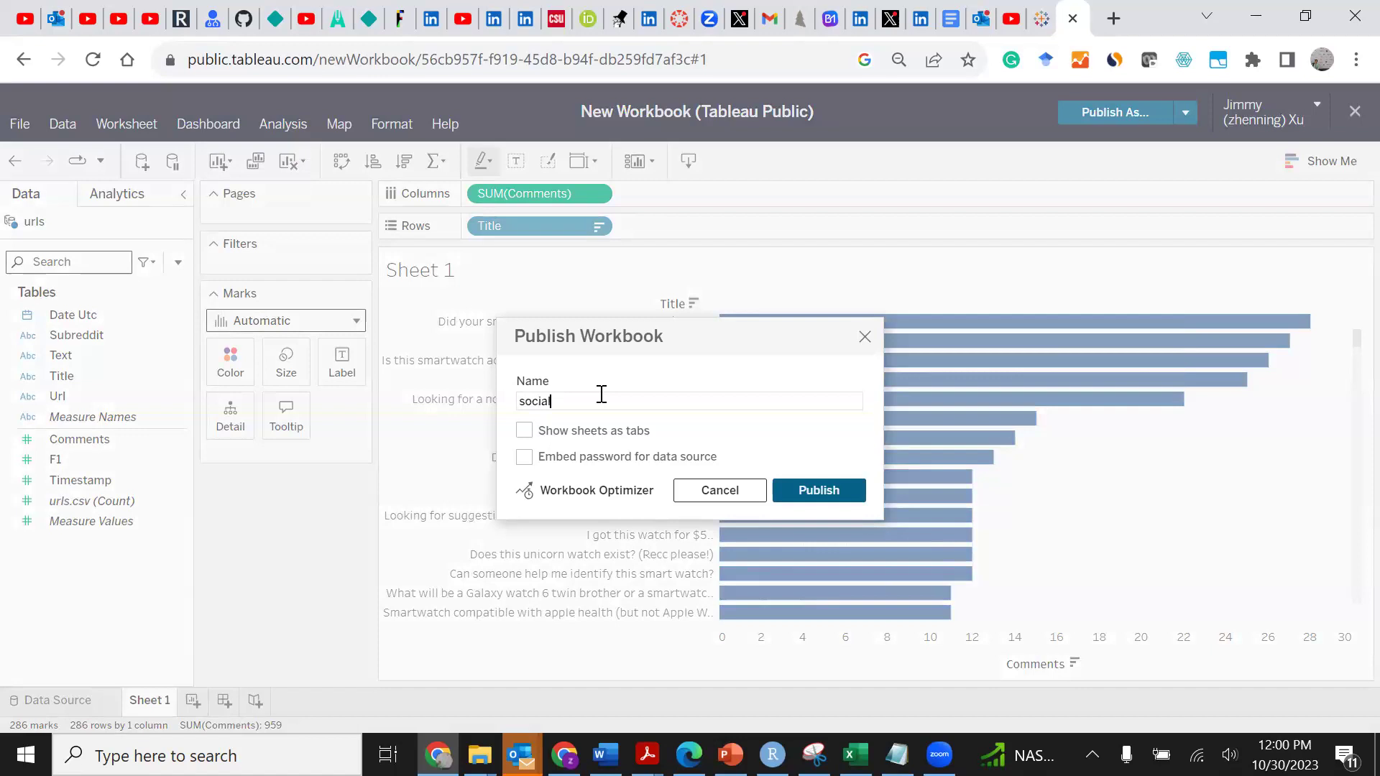
pyautogui.write(' media marketing - post perform')
pyautogui.write('ance analysis')
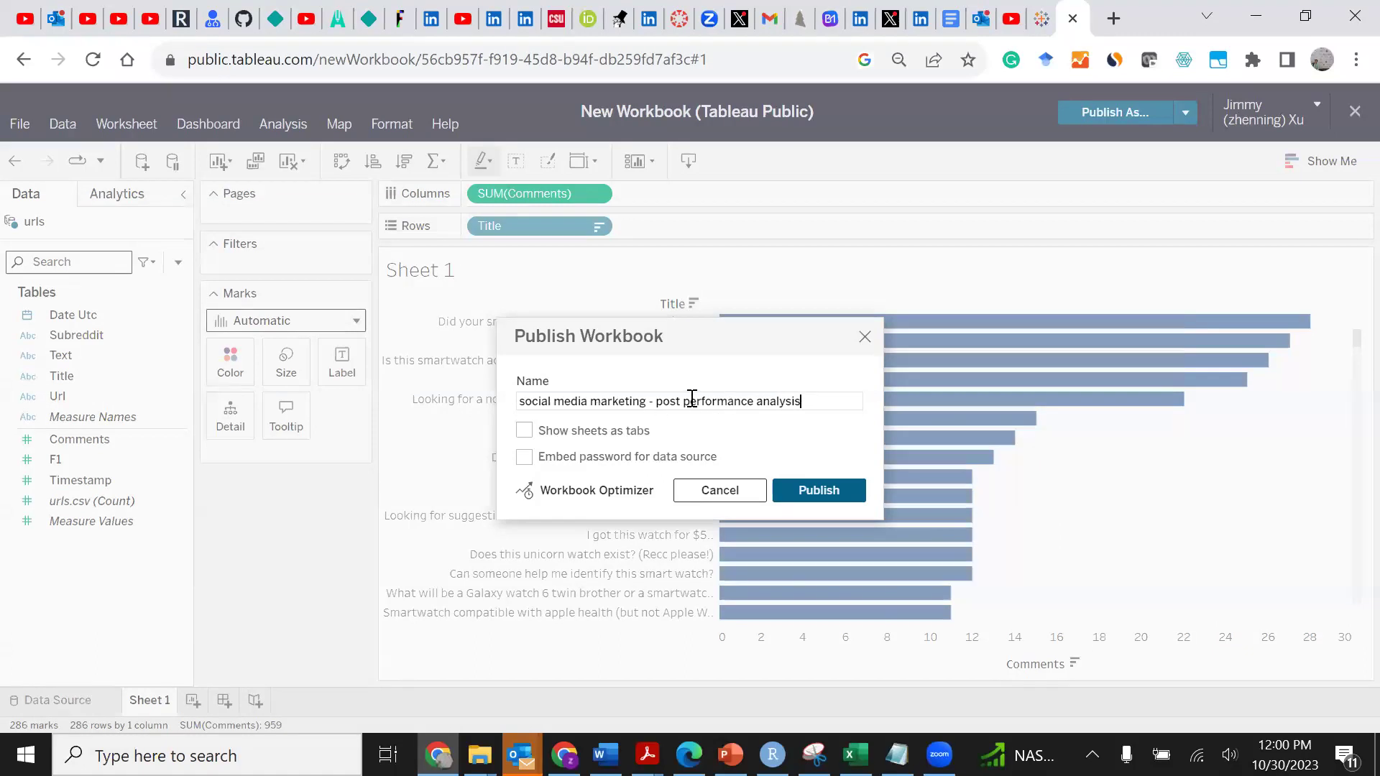
pyautogui.click(806, 496)
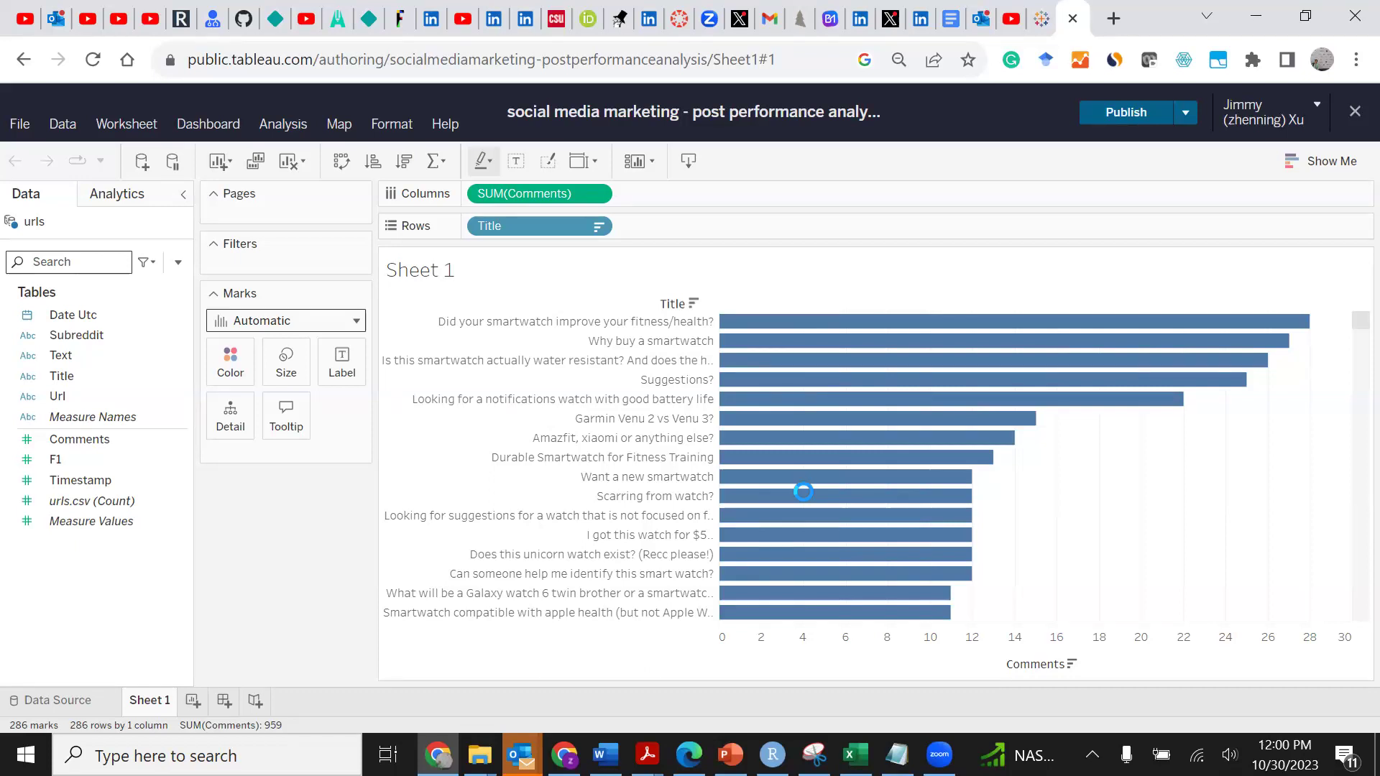
# In the other Tableau tab, trim the address to public.tableau.com/ and load the home page.
pyautogui.moveTo(830, 458)
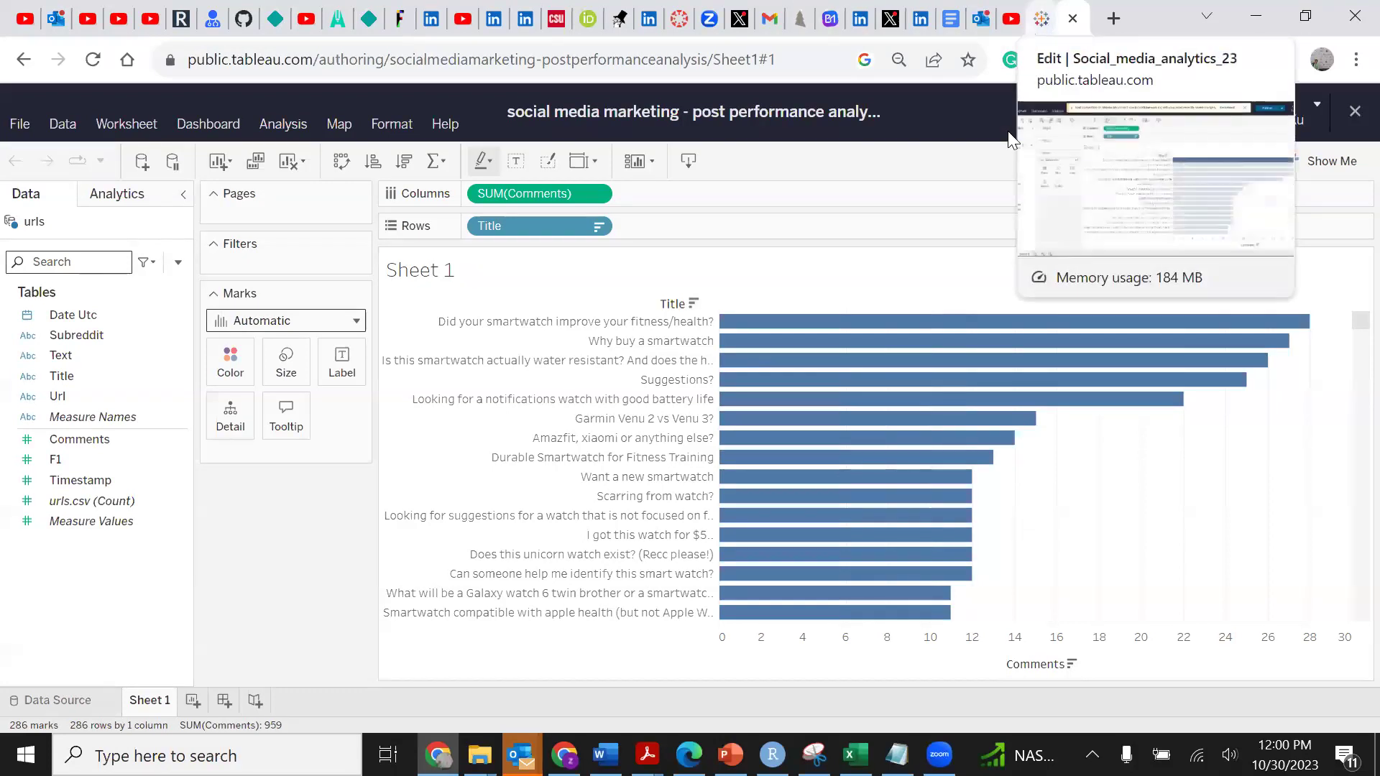
pyautogui.click(1042, 19)
pyautogui.click(650, 65)
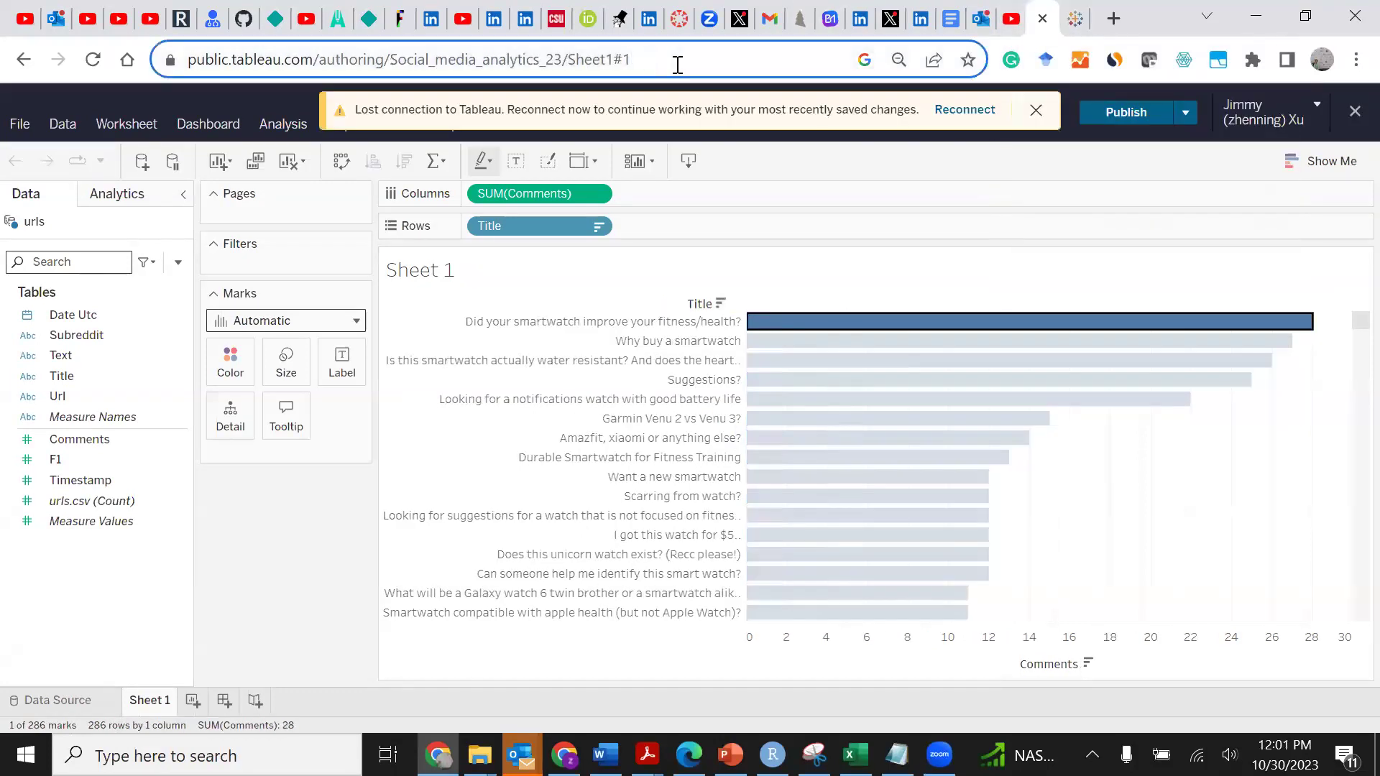
pyautogui.click(1266, 111)
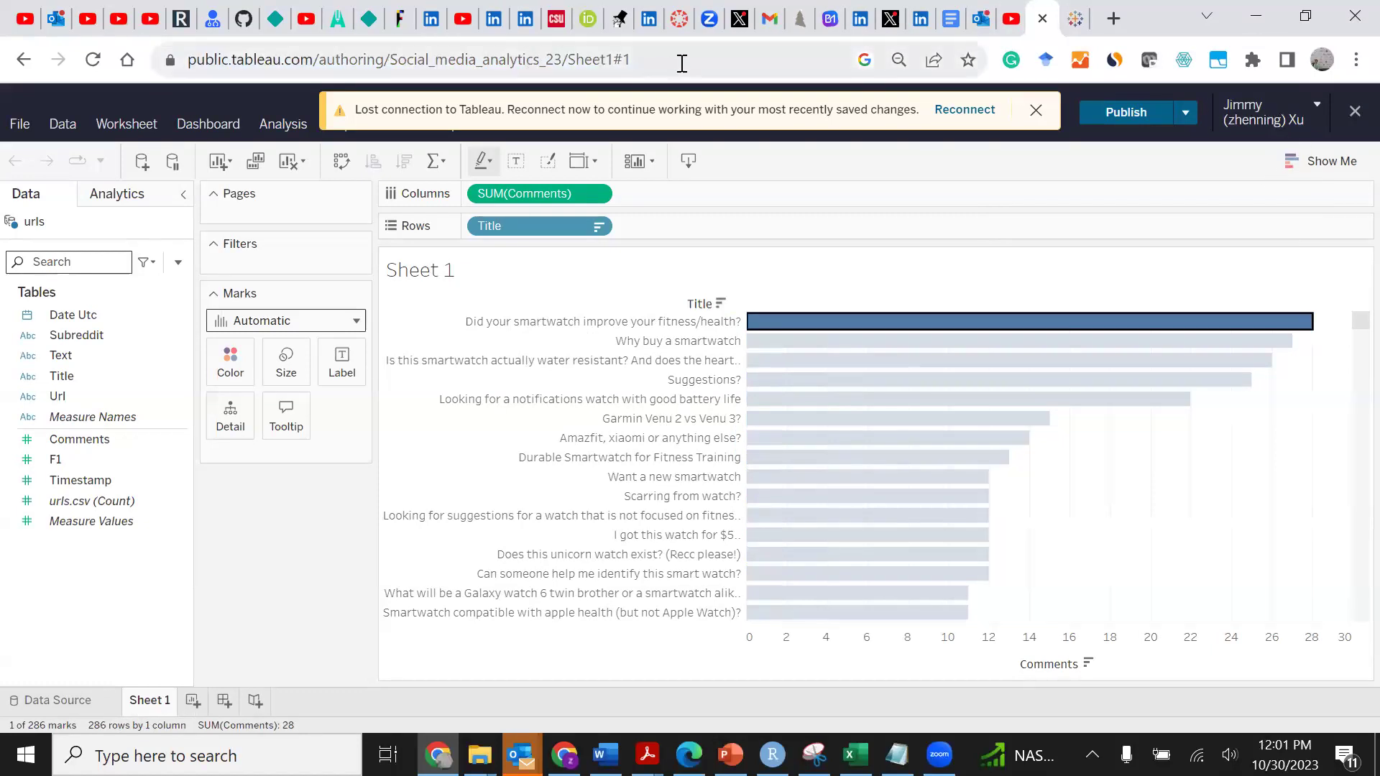
pyautogui.moveTo(681, 58); pyautogui.dragTo(334, 60)
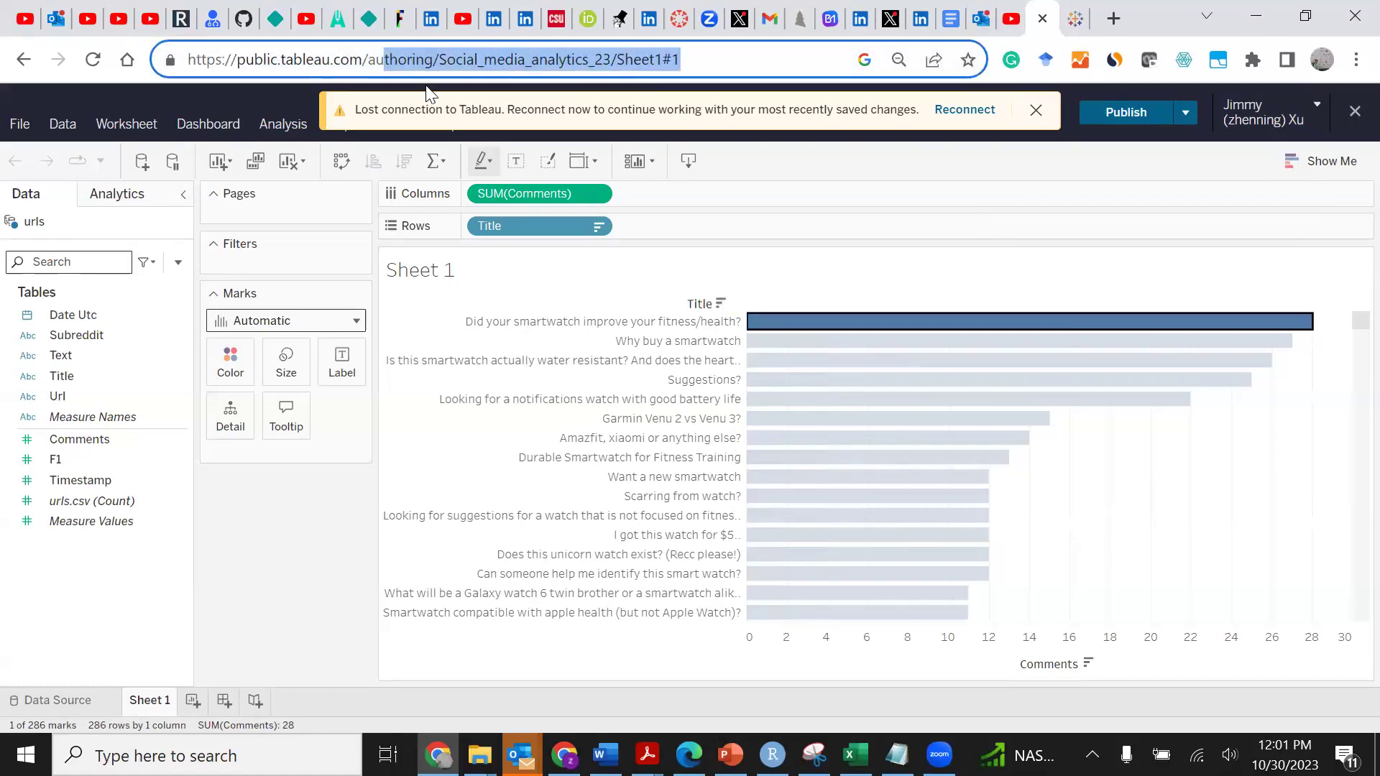
pyautogui.click(762, 59)
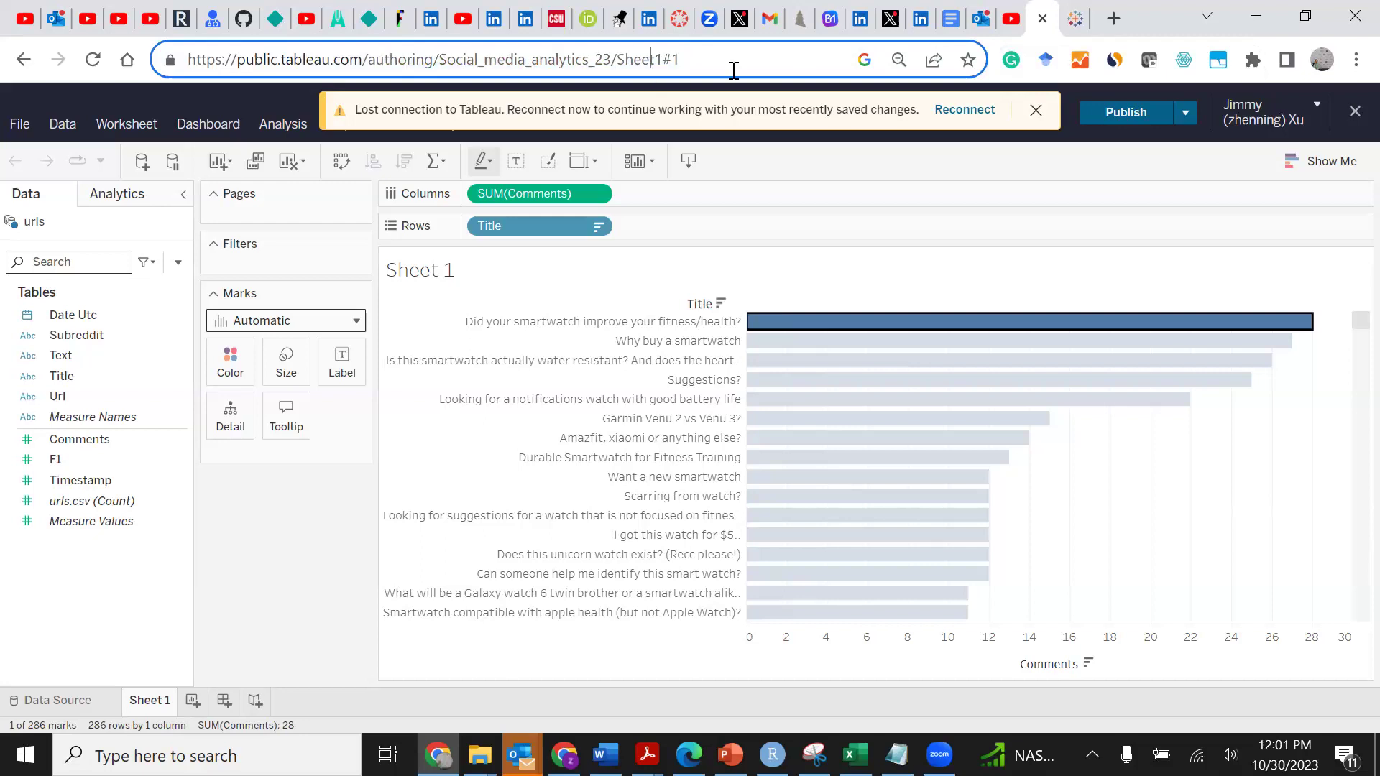
pyautogui.moveTo(683, 57); pyautogui.dragTo(368, 62)
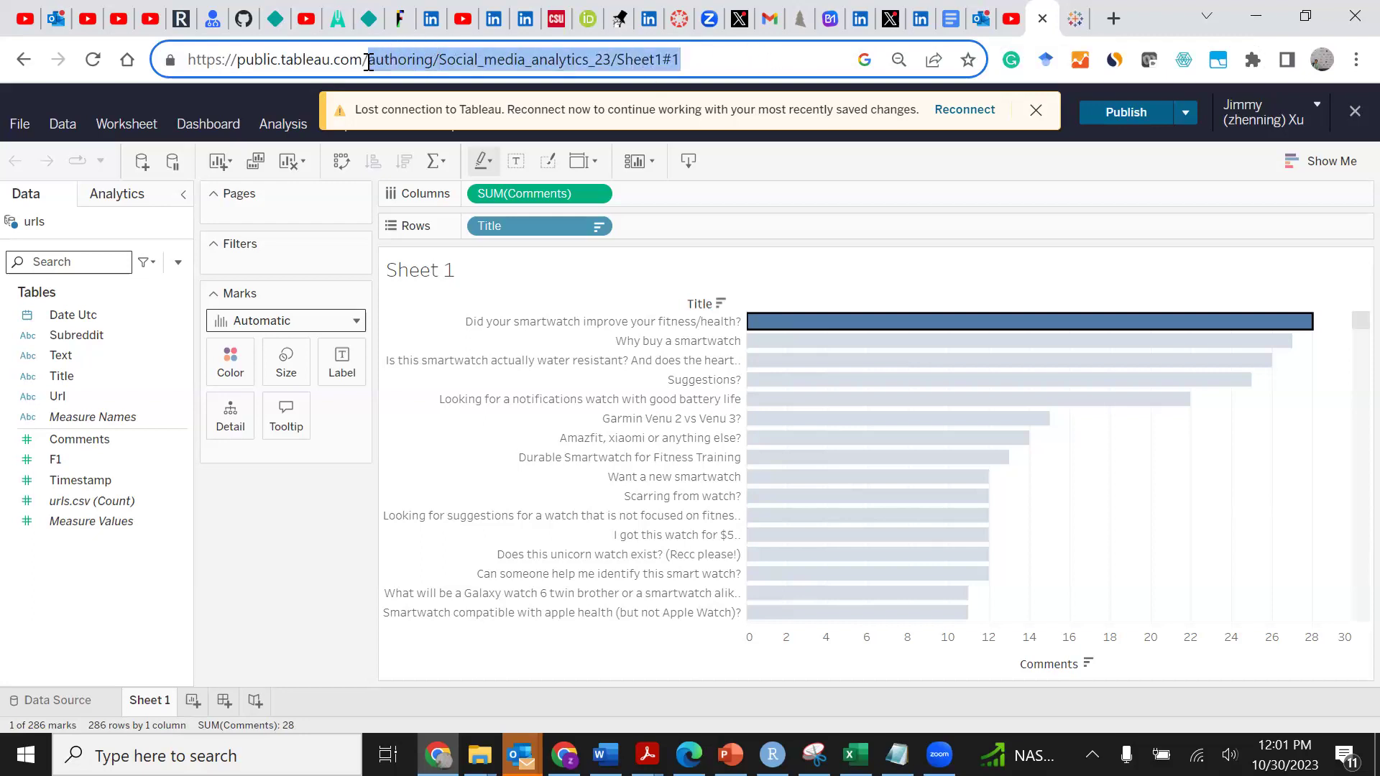
pyautogui.press('BackSpace')
pyautogui.press('Return')
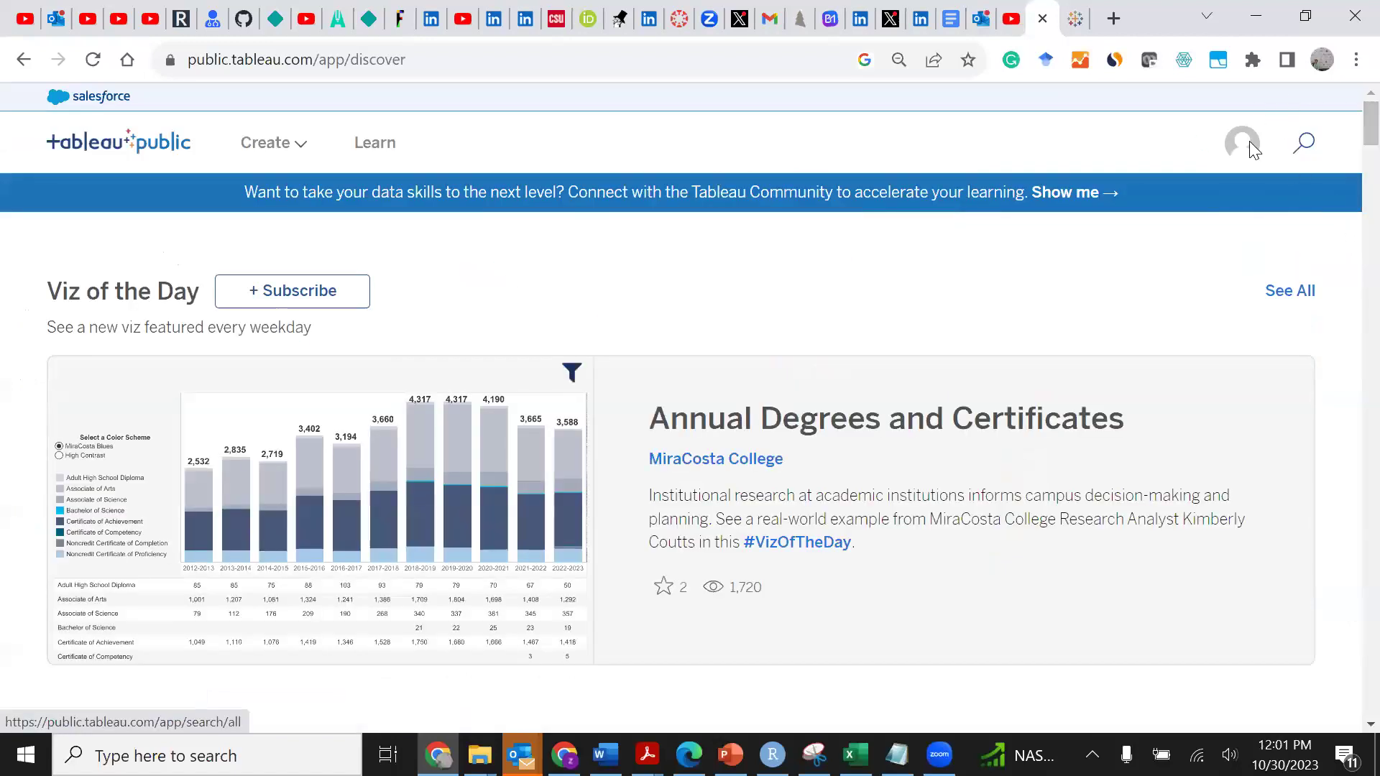
# Visit the profile page, then strip its path from the address to reload the Tableau Public home.
pyautogui.moveTo(1248, 145)
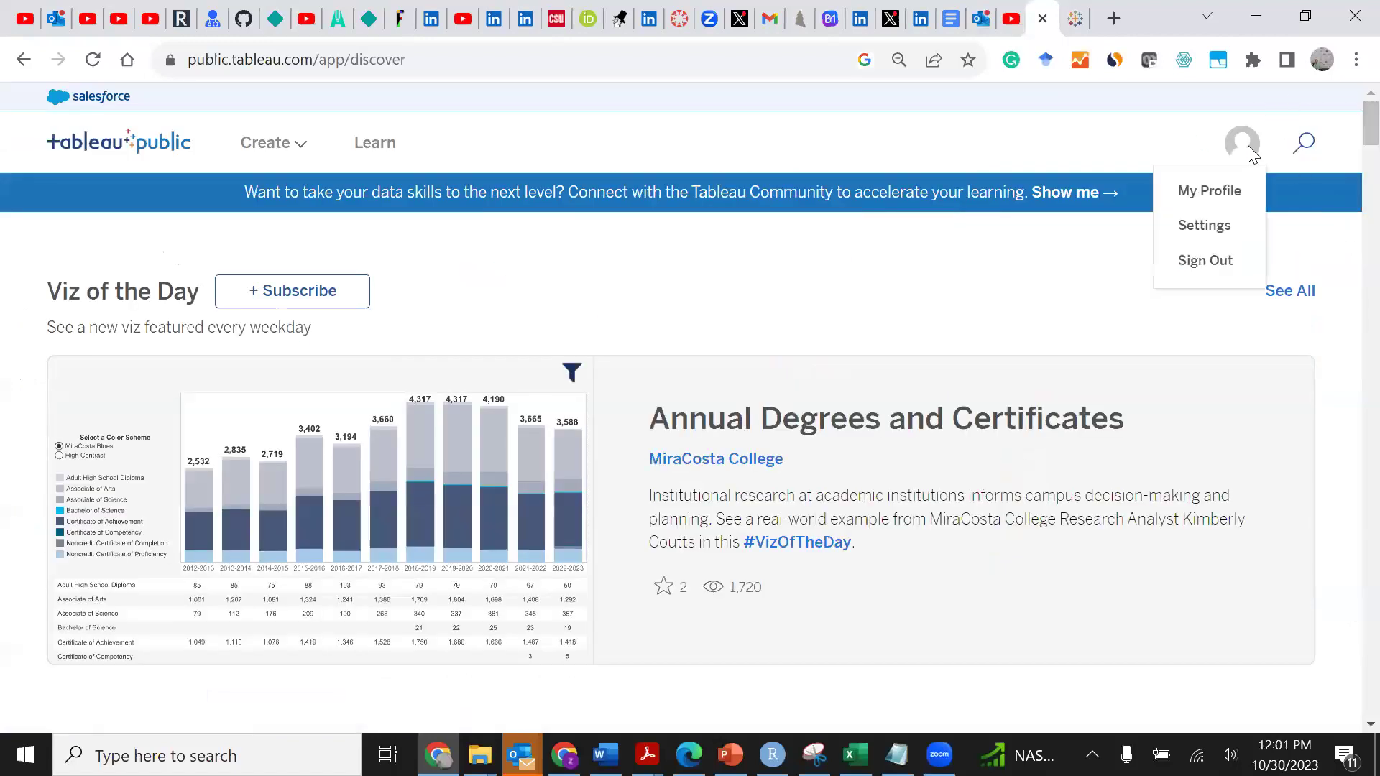
pyautogui.click(1191, 190)
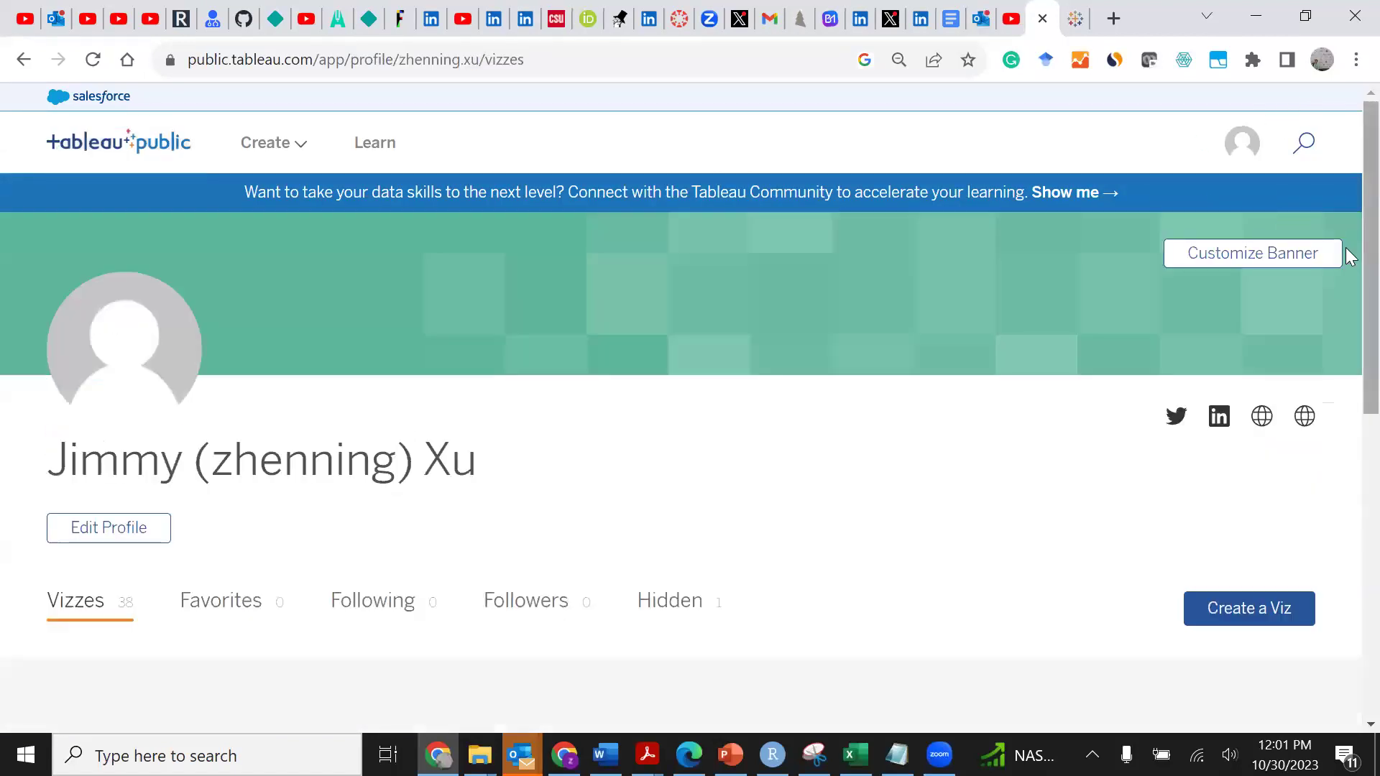
pyautogui.moveTo(1245, 147)
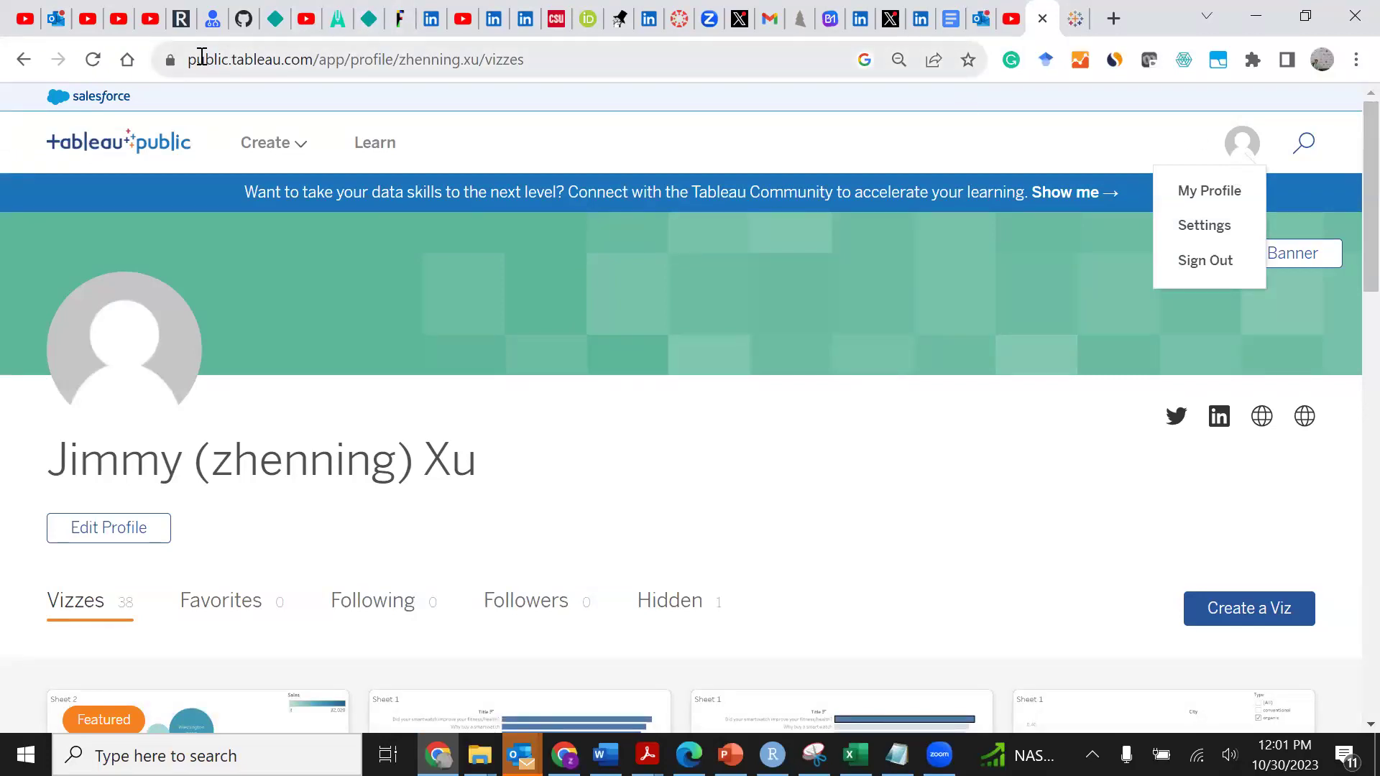
pyautogui.click(1223, 199)
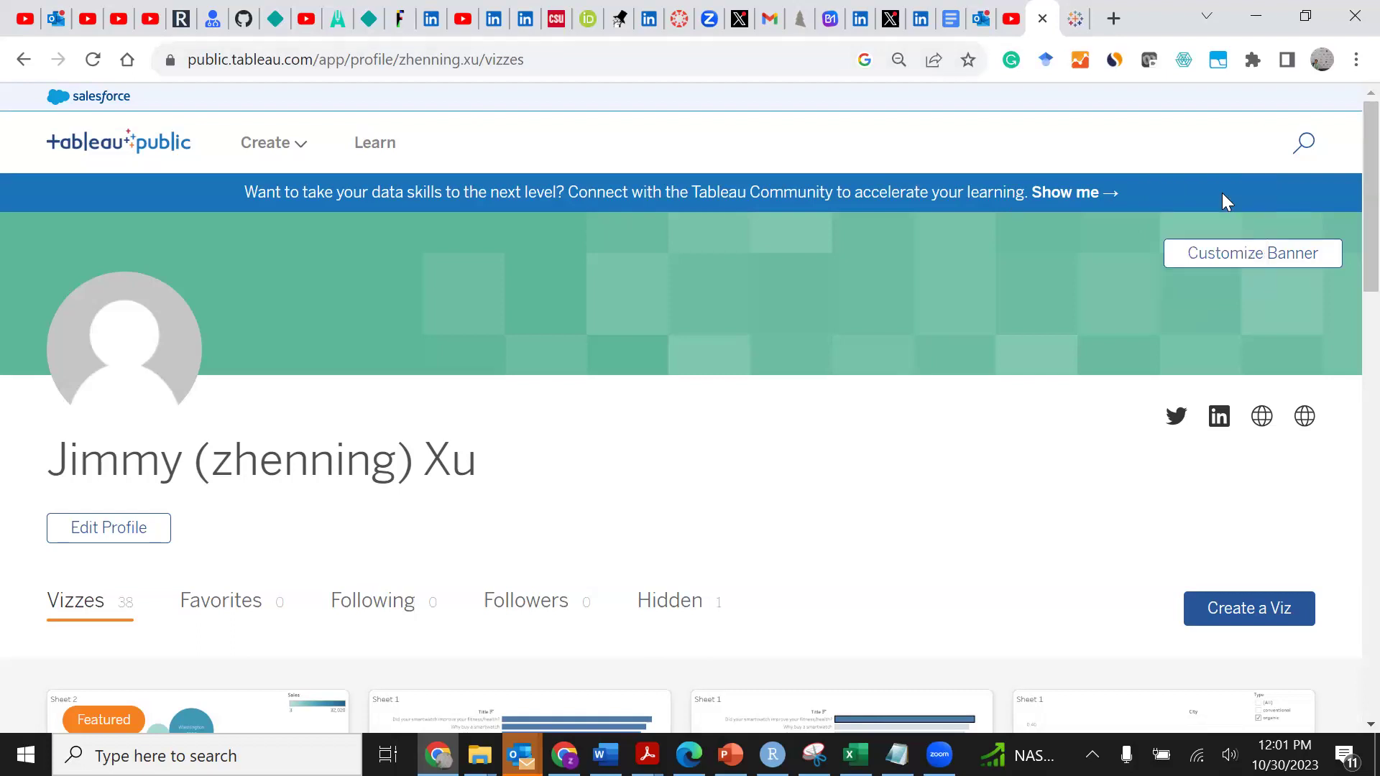
pyautogui.moveTo(564, 56); pyautogui.dragTo(315, 54)
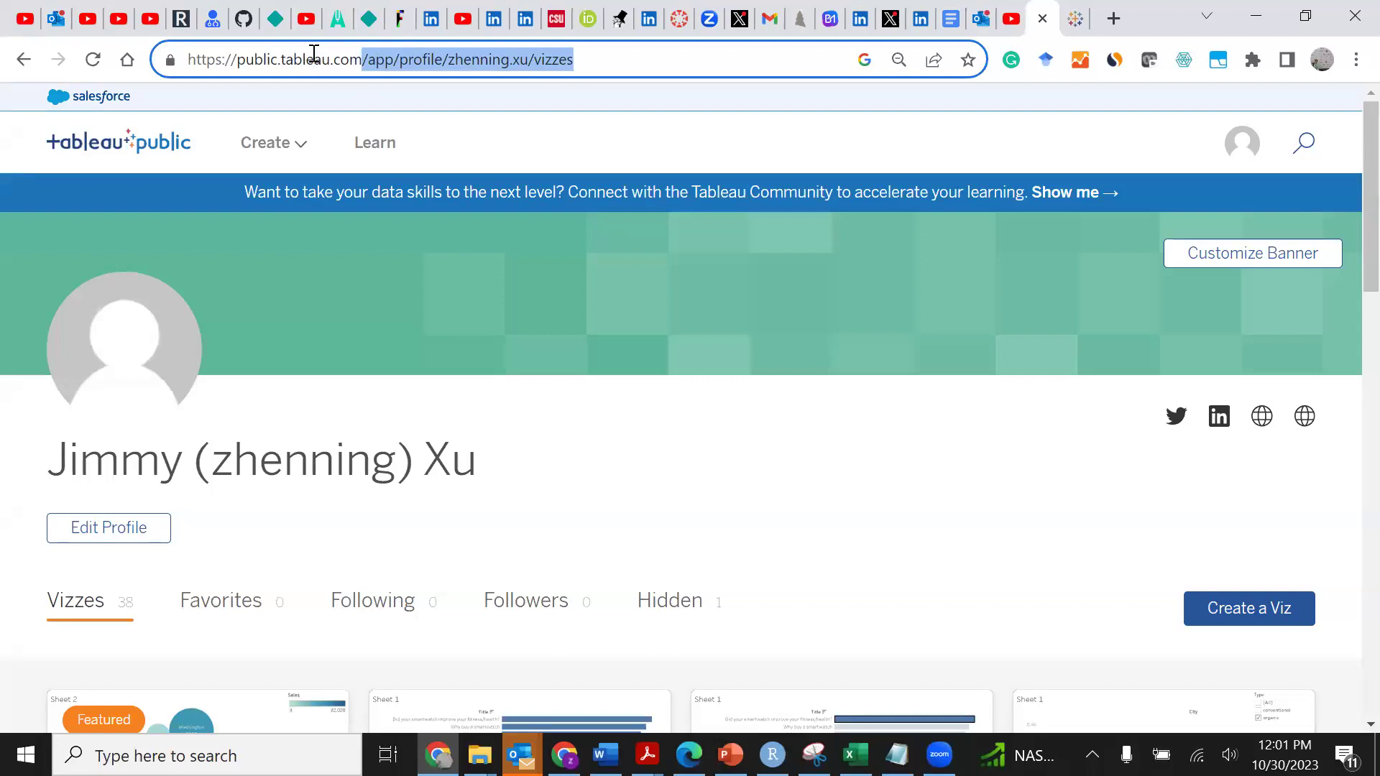
pyautogui.press('BackSpace')
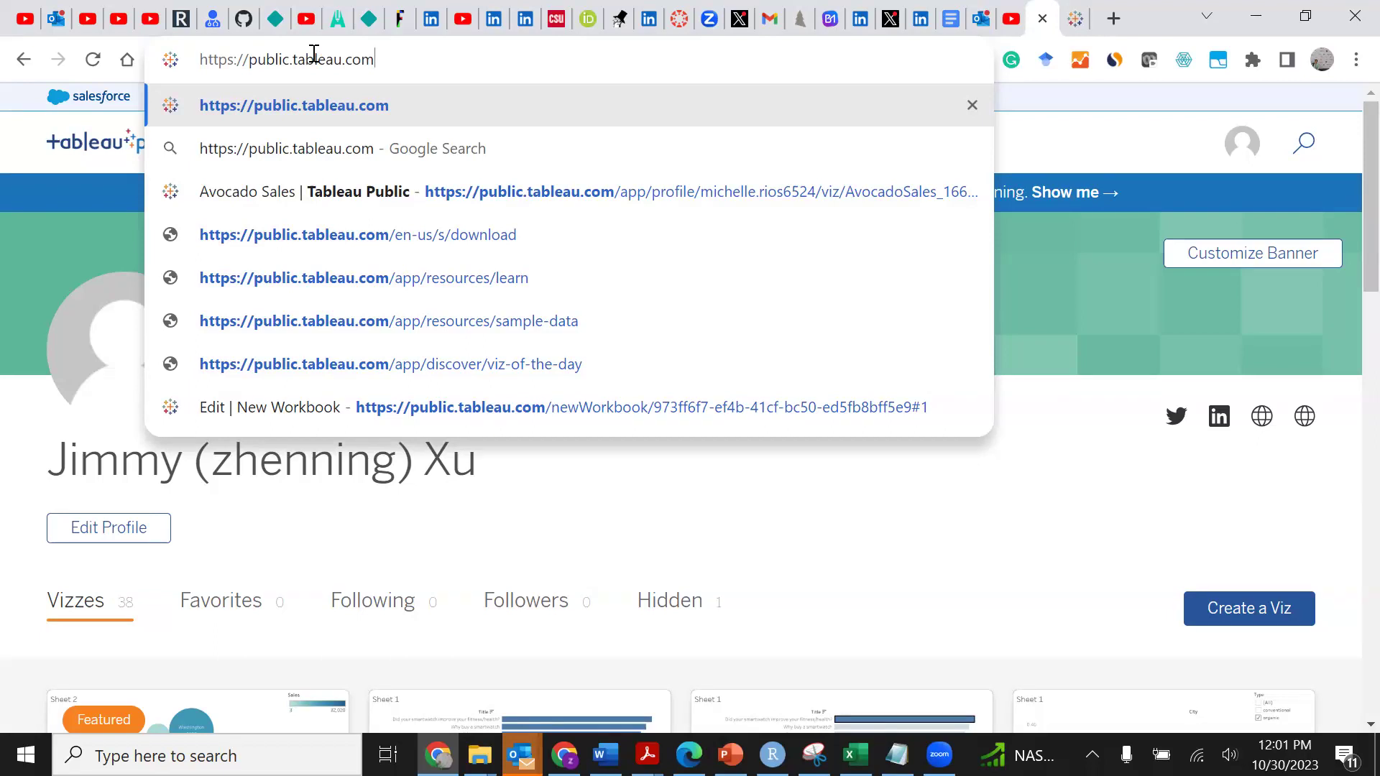
pyautogui.press('Return')
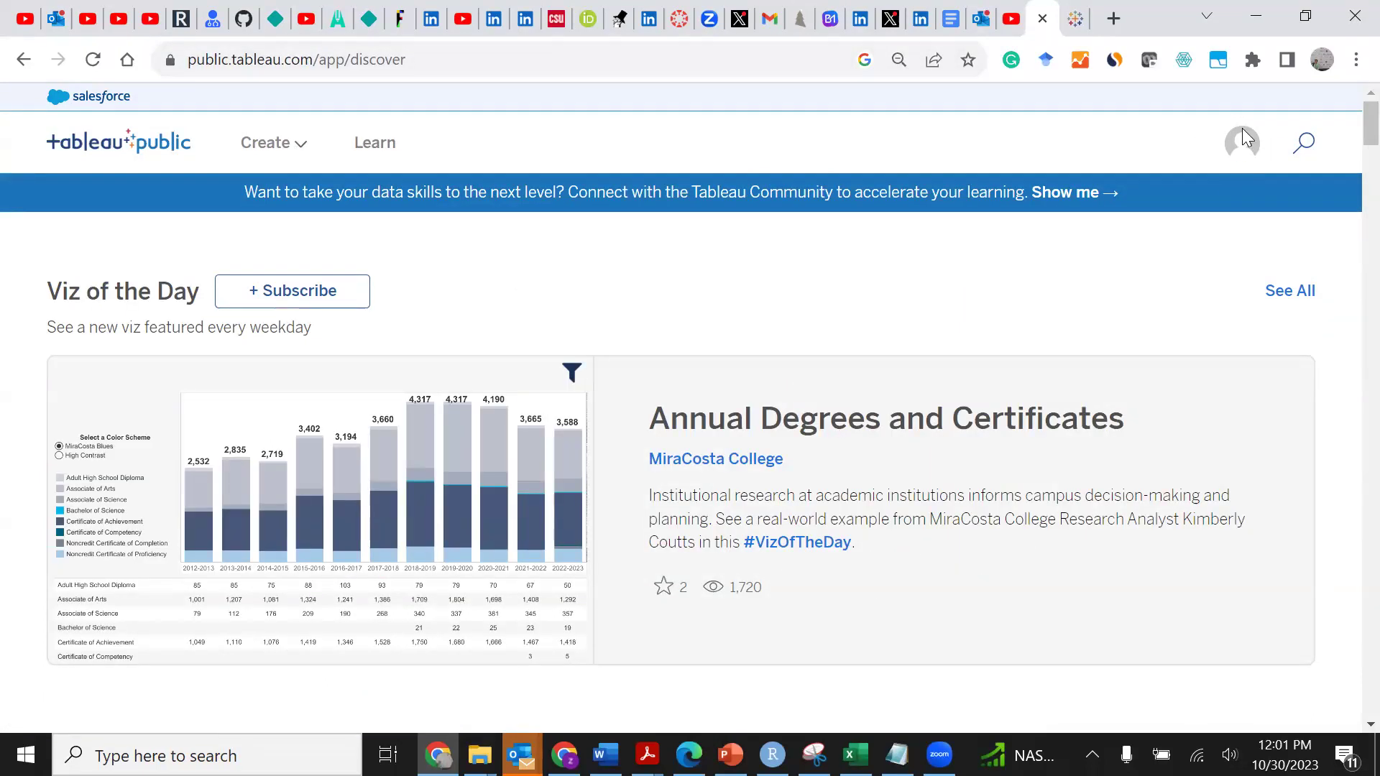
# Open your profile's Vizzes gallery and scroll to the 'social media marketing - post performance analysis' workbook.
pyautogui.click(1248, 149)
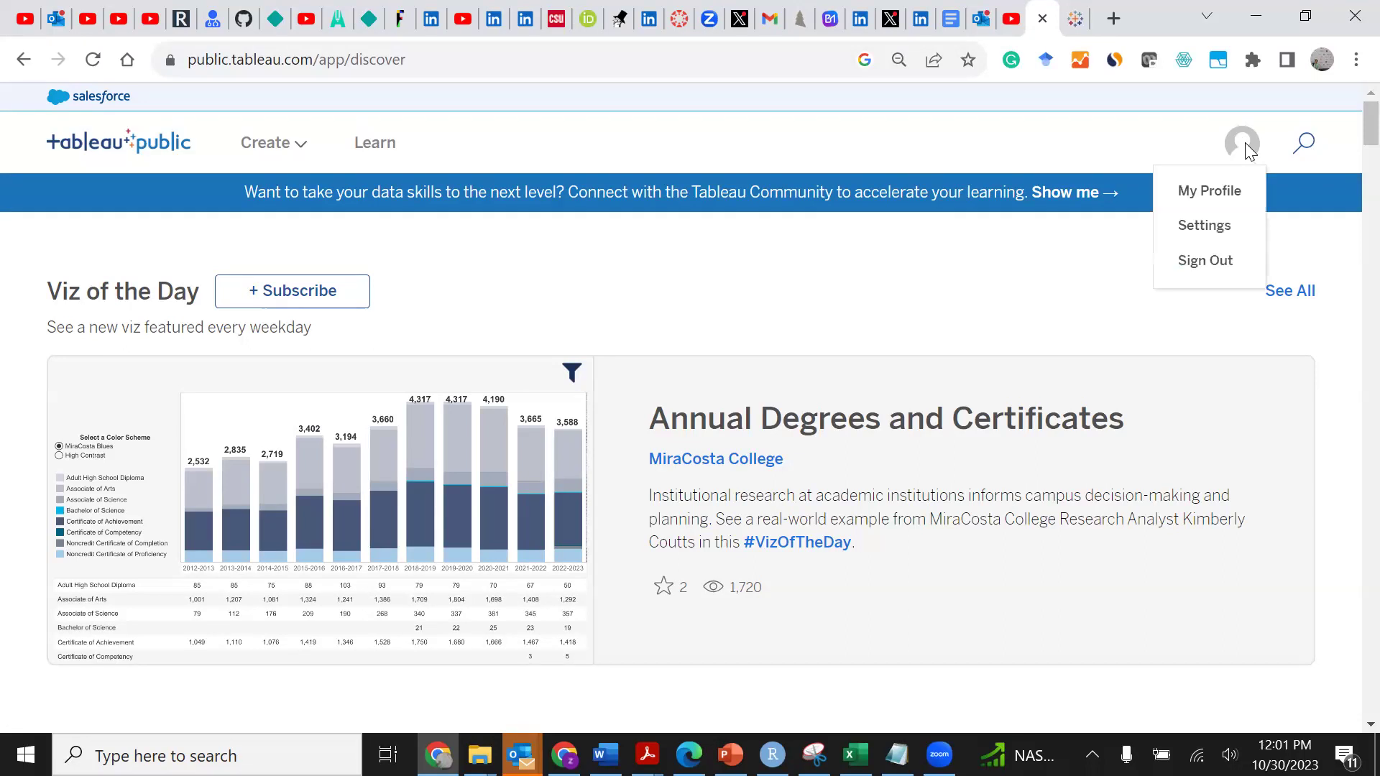
pyautogui.click(1224, 193)
pyautogui.scroll(-4, 669, 360)
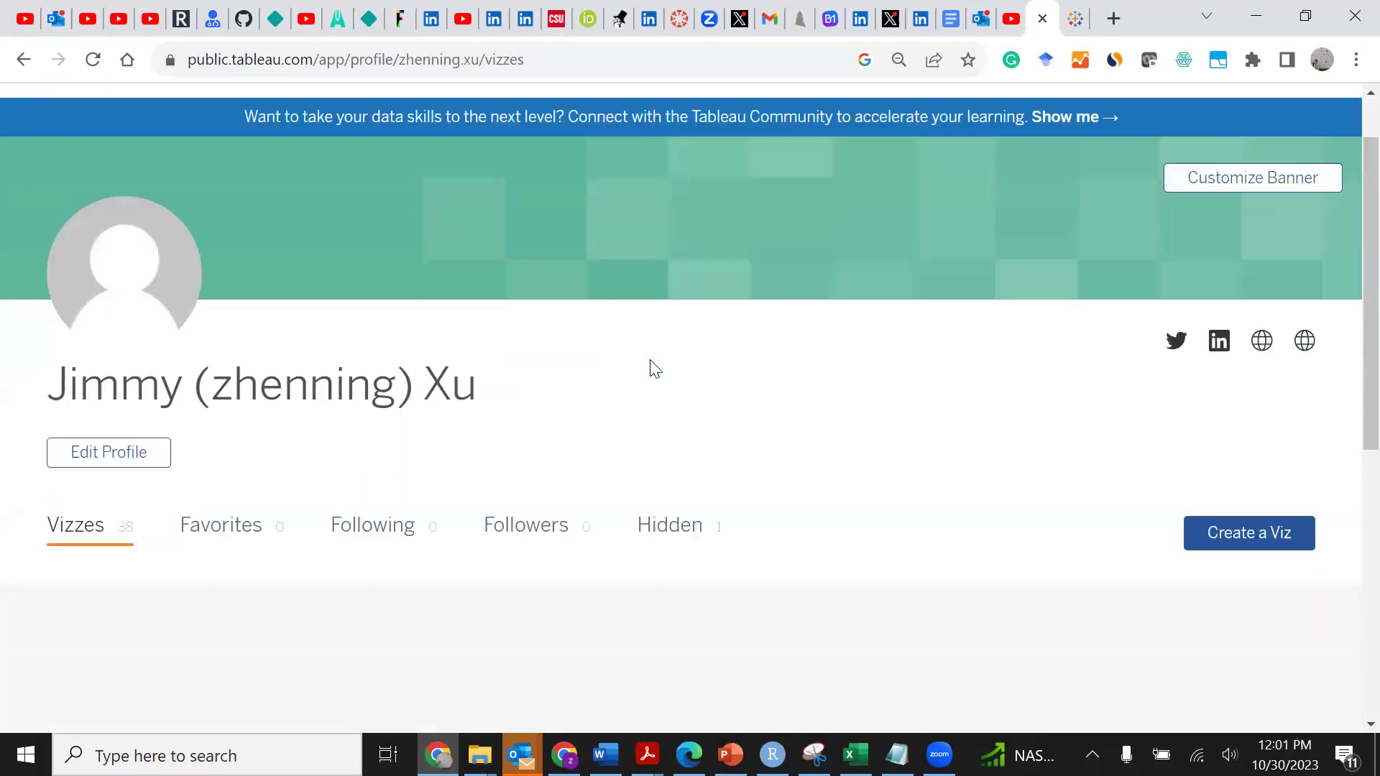
pyautogui.scroll(-2, 653, 368)
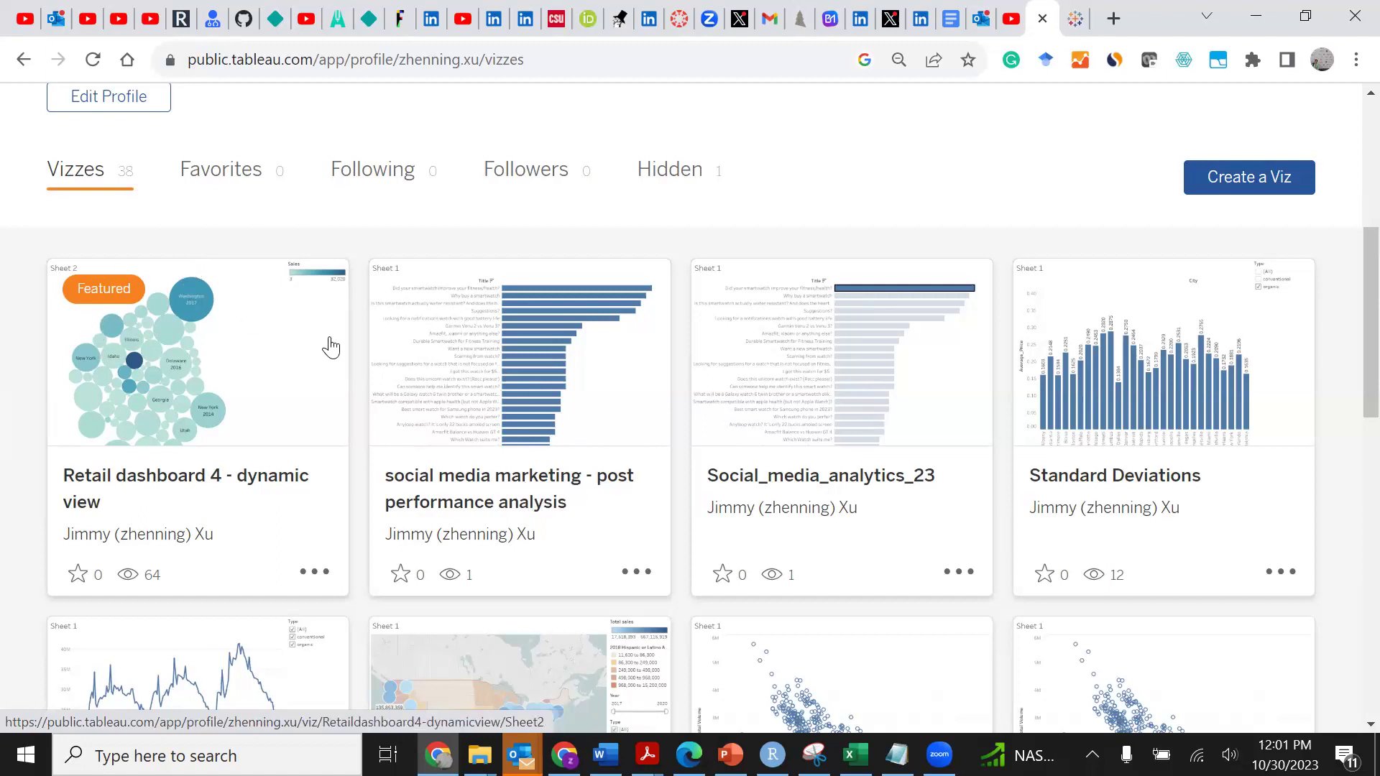
pyautogui.scroll(-14, 270, 386)
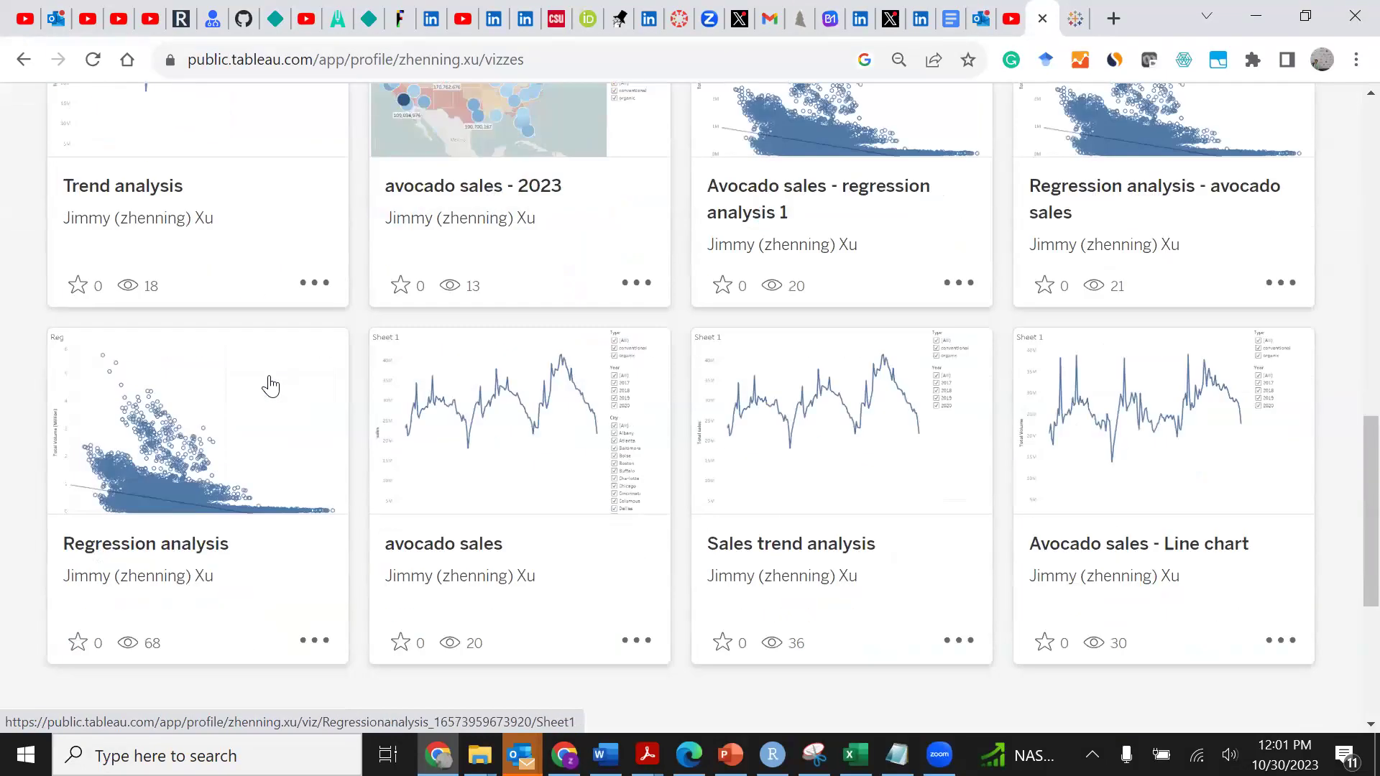
pyautogui.scroll(-6, 270, 373)
pyautogui.scroll(20, 271, 374)
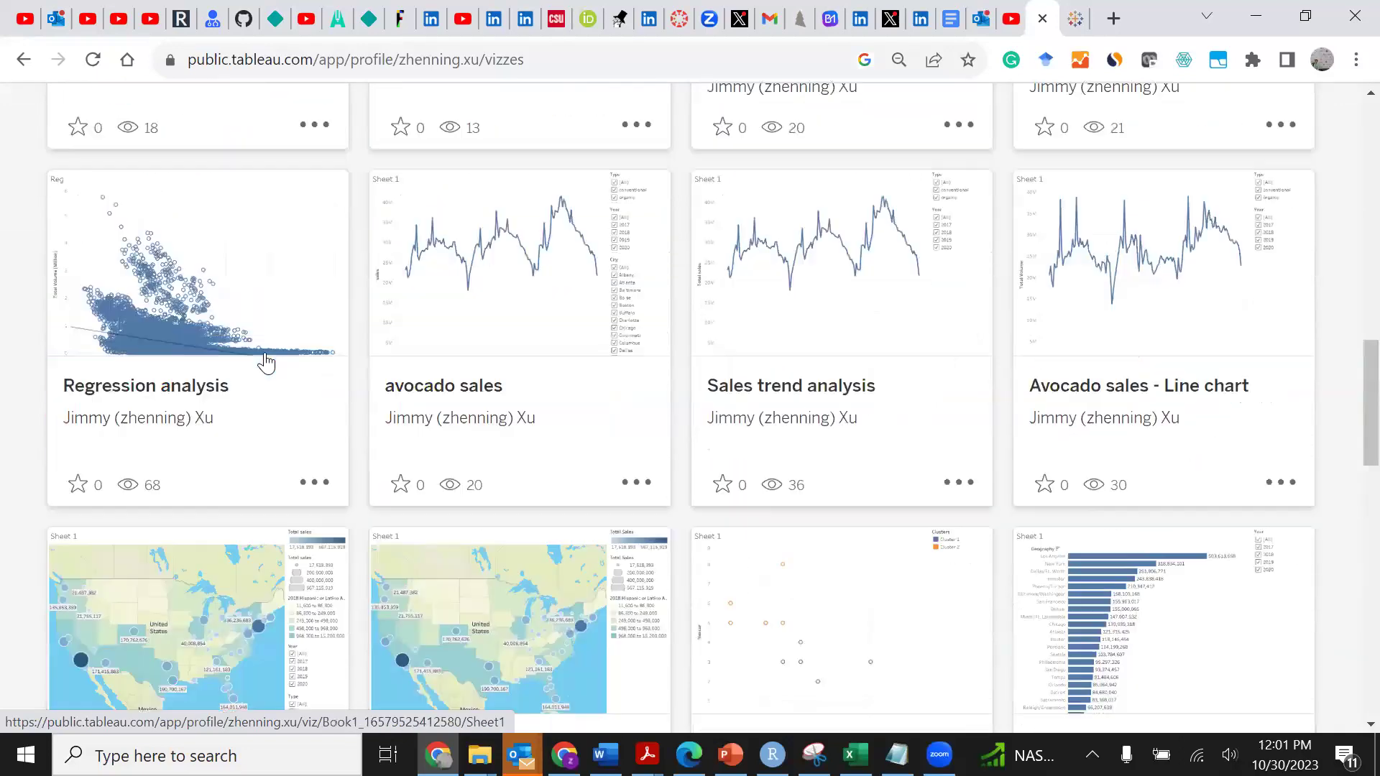
pyautogui.scroll(-7, 574, 360)
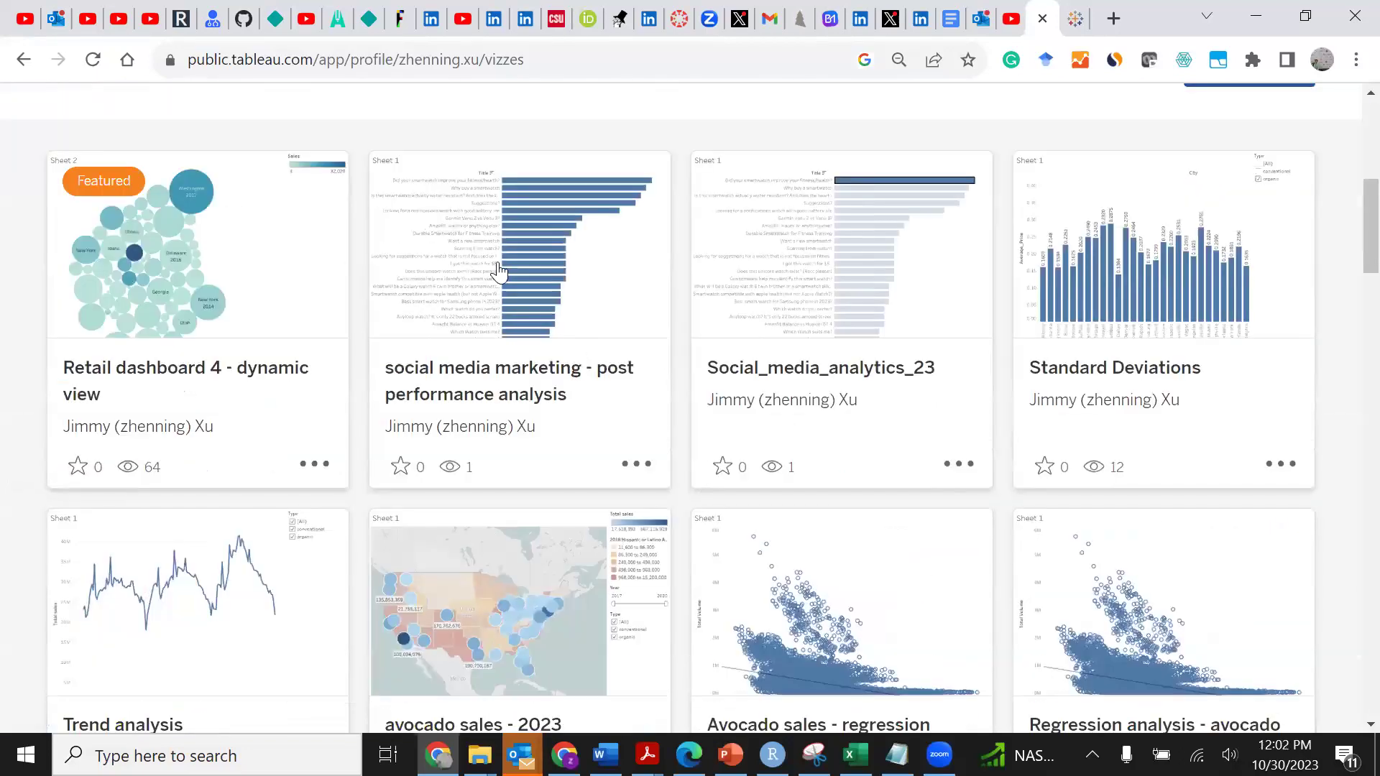
# Open the 'social media marketing - post performance analysis' viz from its card.
pyautogui.click(539, 311)
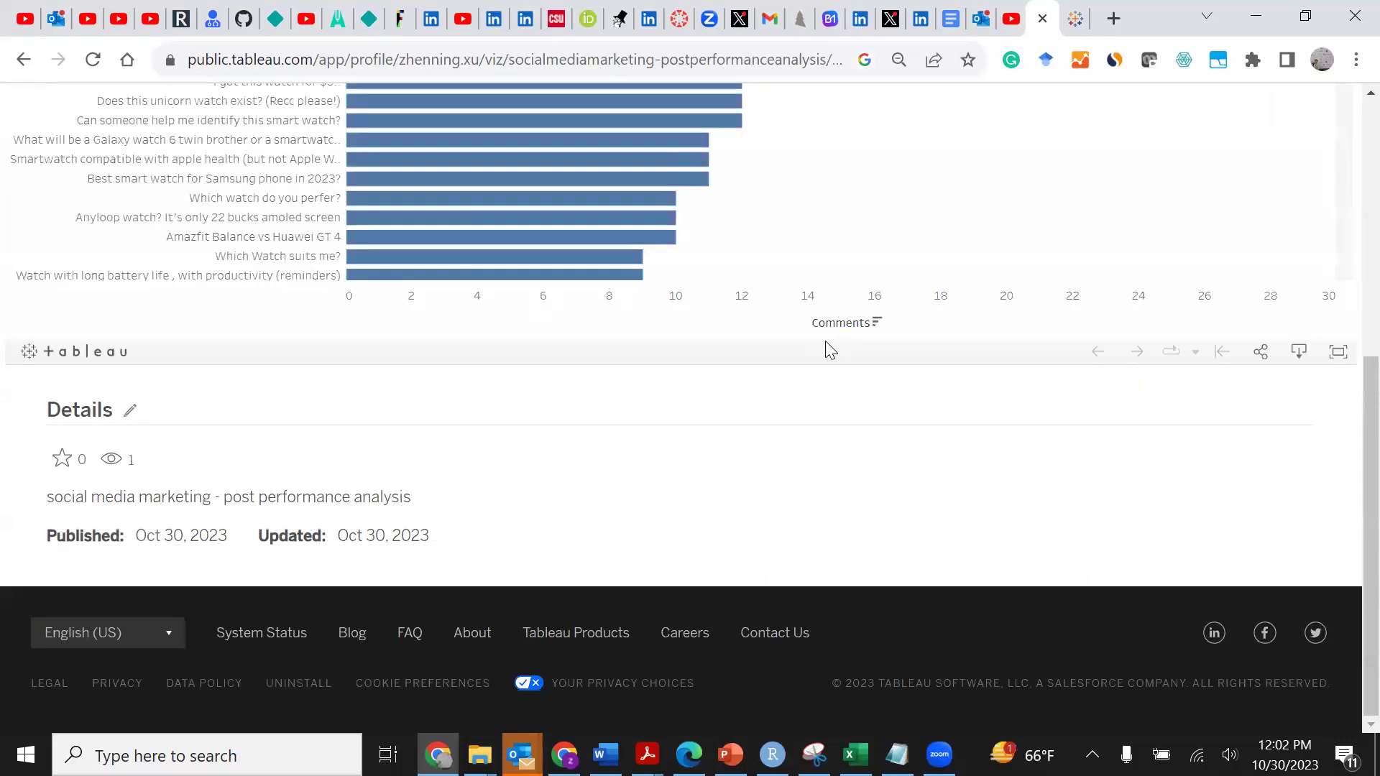
pyautogui.scroll(5, 751, 453)
pyautogui.moveTo(974, 199)
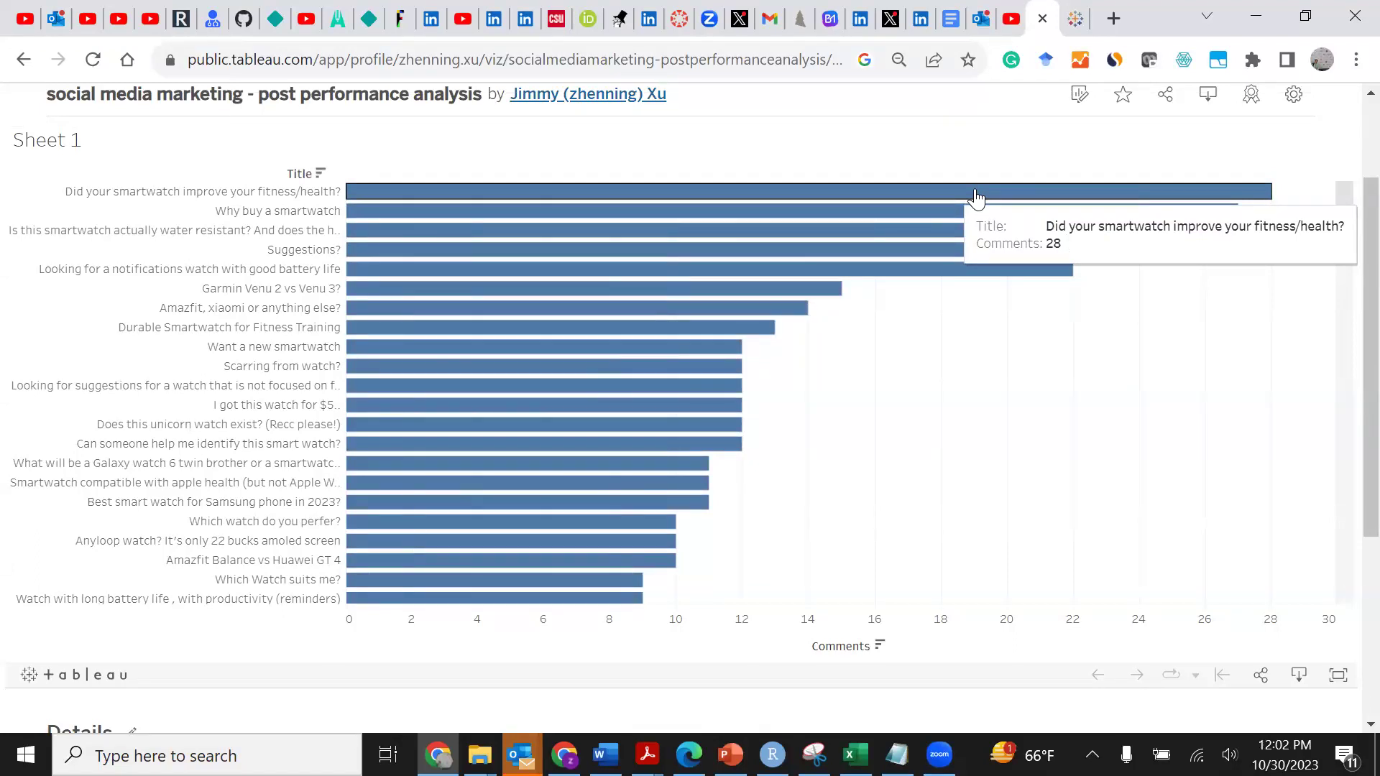
# Inspect the viz page's web address and highlight its profile portion.
pyautogui.click(743, 62)
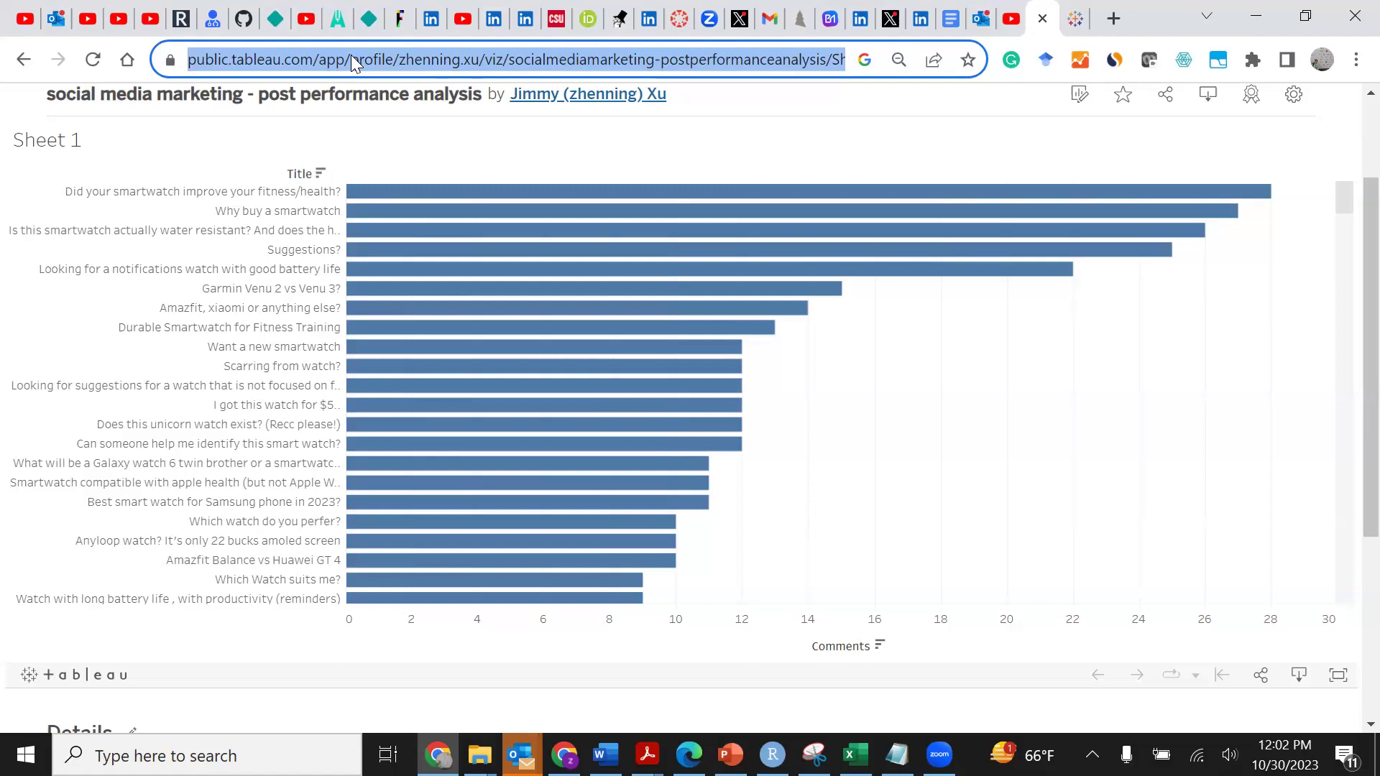
pyautogui.click(379, 59)
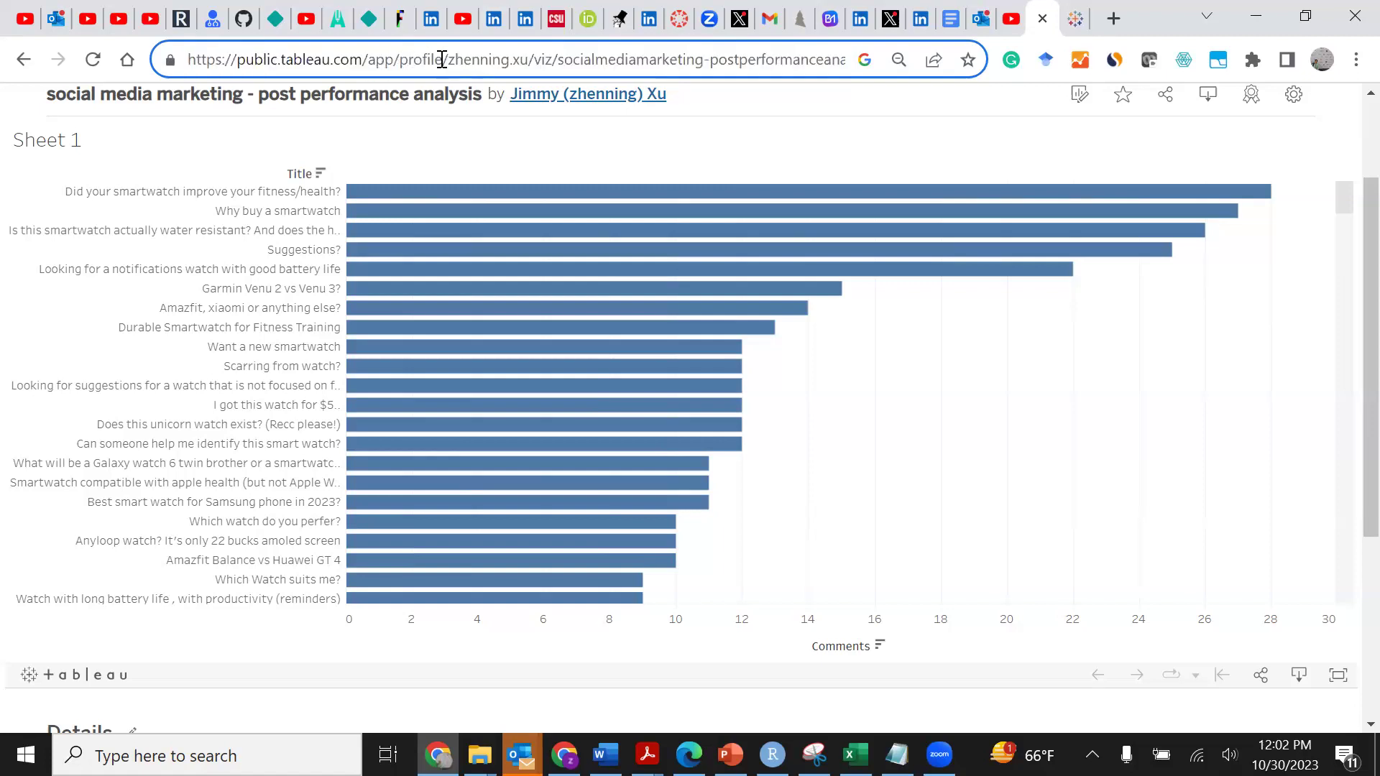
pyautogui.moveTo(443, 60); pyautogui.dragTo(995, 79)
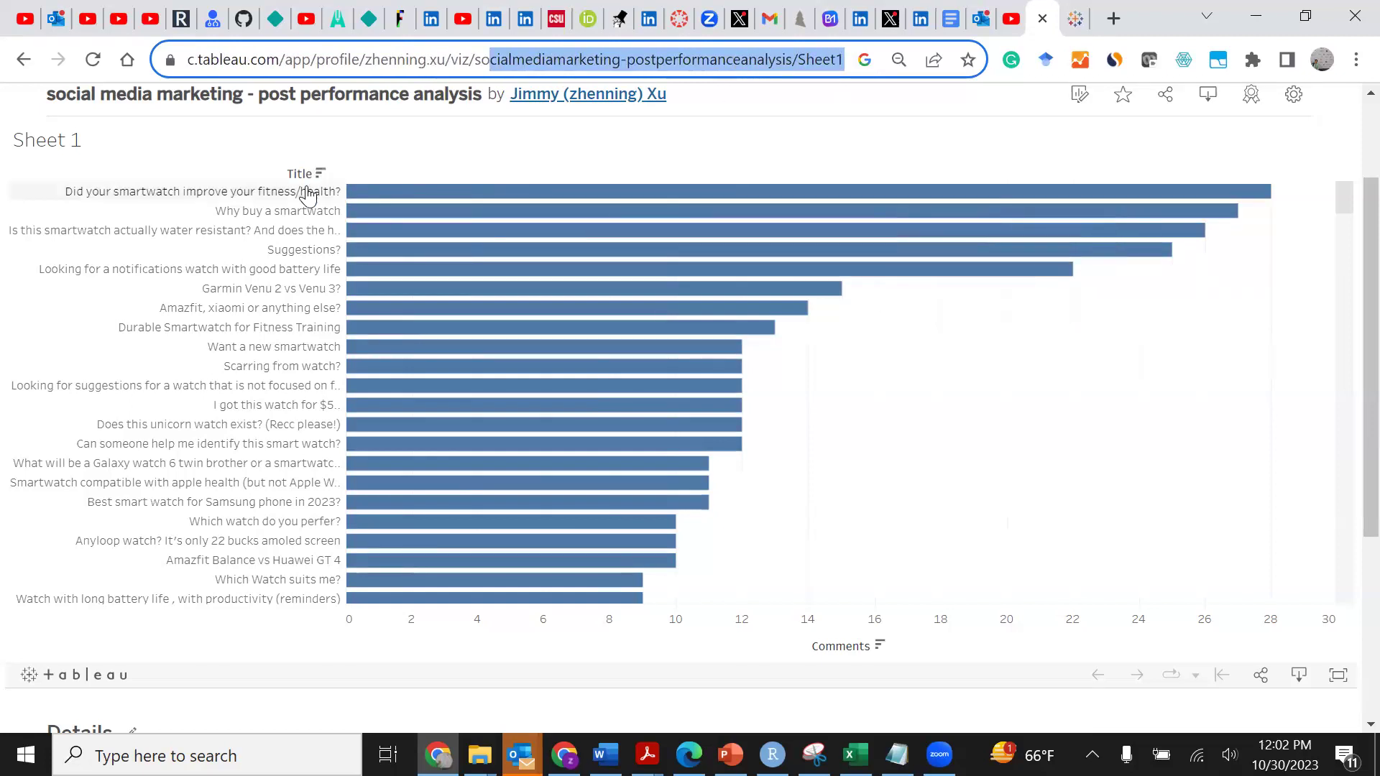
# Scroll through the Comments-by-Title bar chart to review the ranked post titles.
pyautogui.moveTo(401, 204)
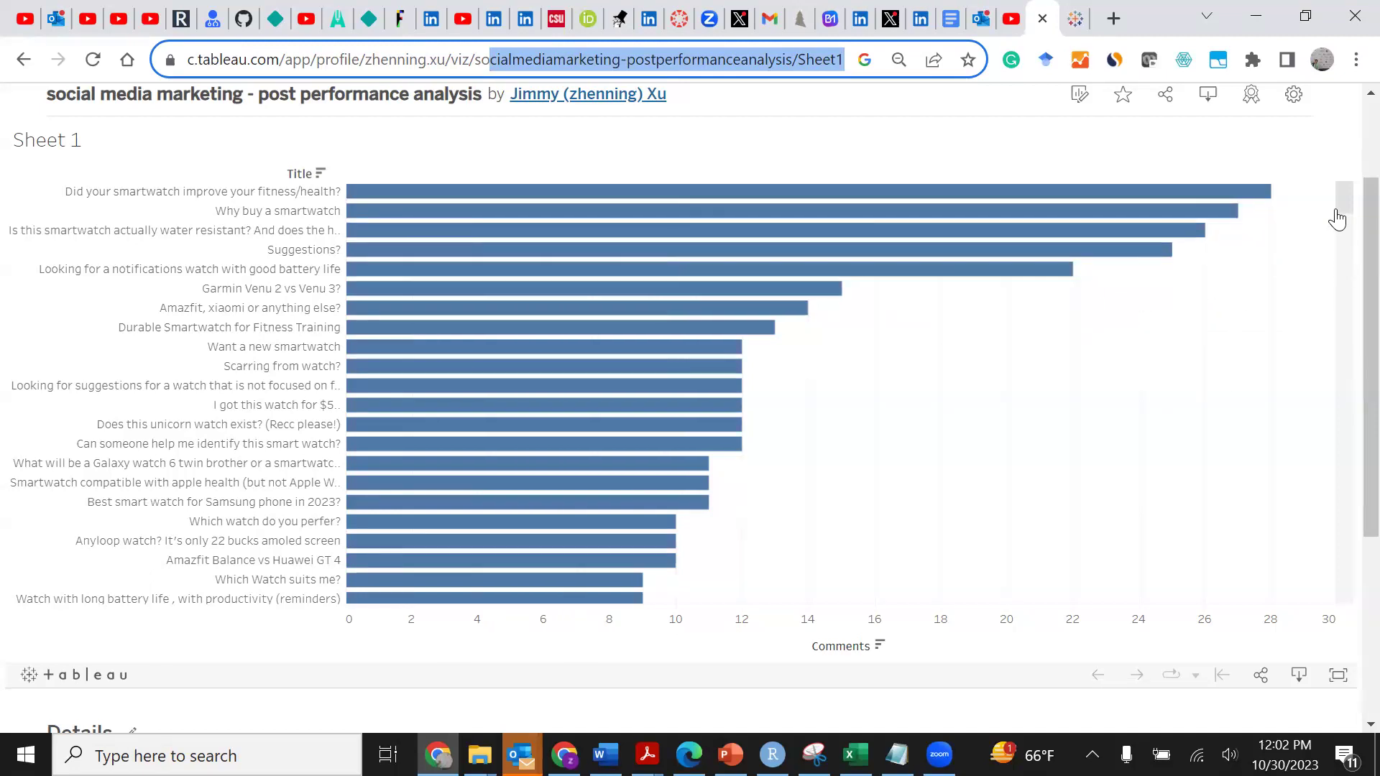
pyautogui.moveTo(1337, 220); pyautogui.dragTo(1347, 192)
pyautogui.scroll(2, 1340, 544)
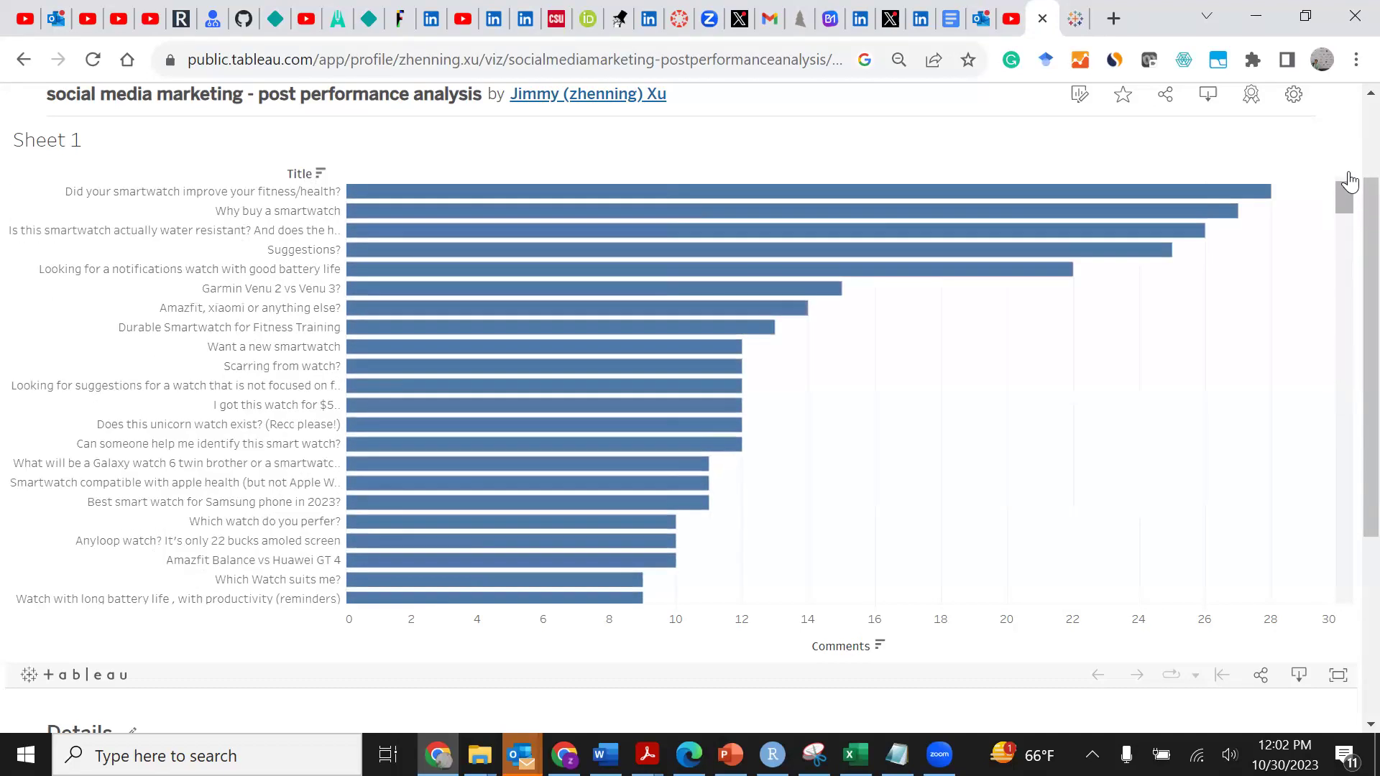
pyautogui.moveTo(654, 329)
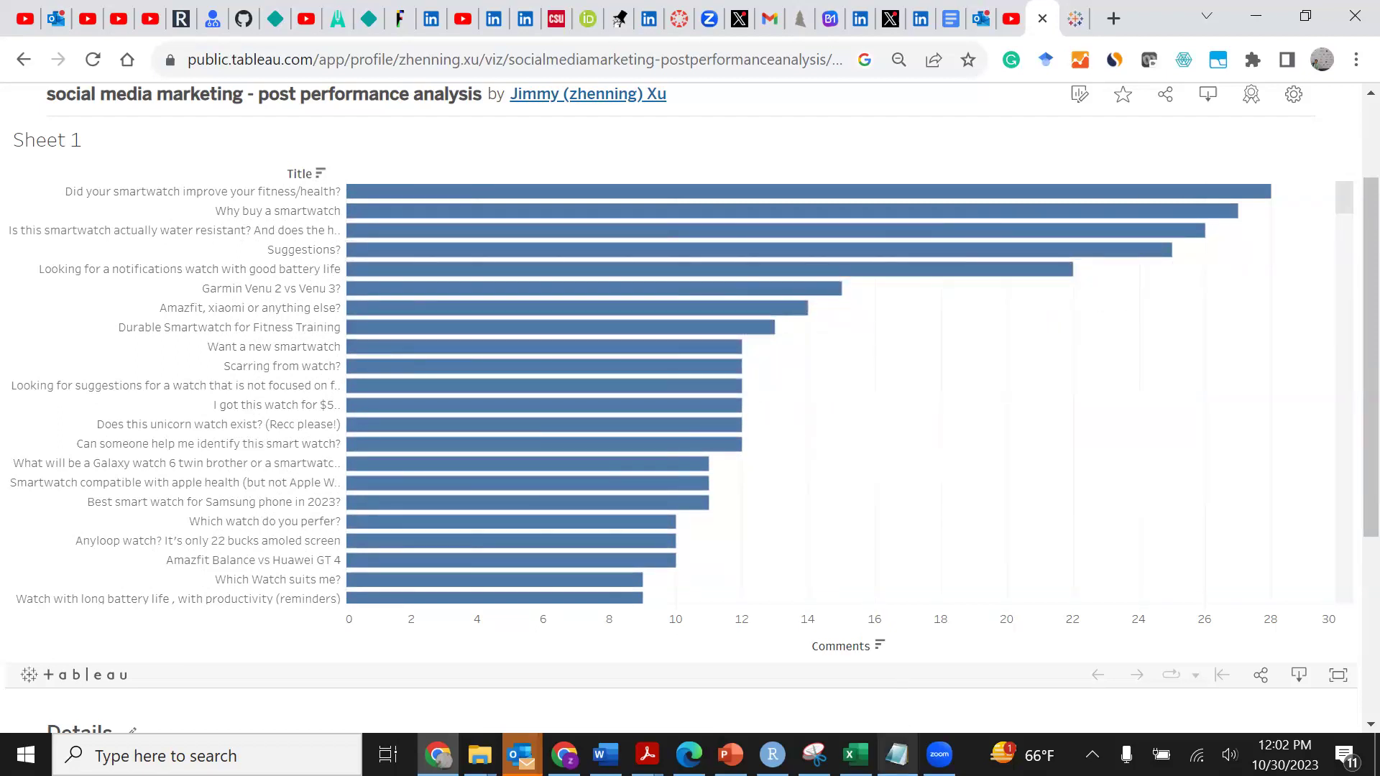
pyautogui.moveTo(476, 291)
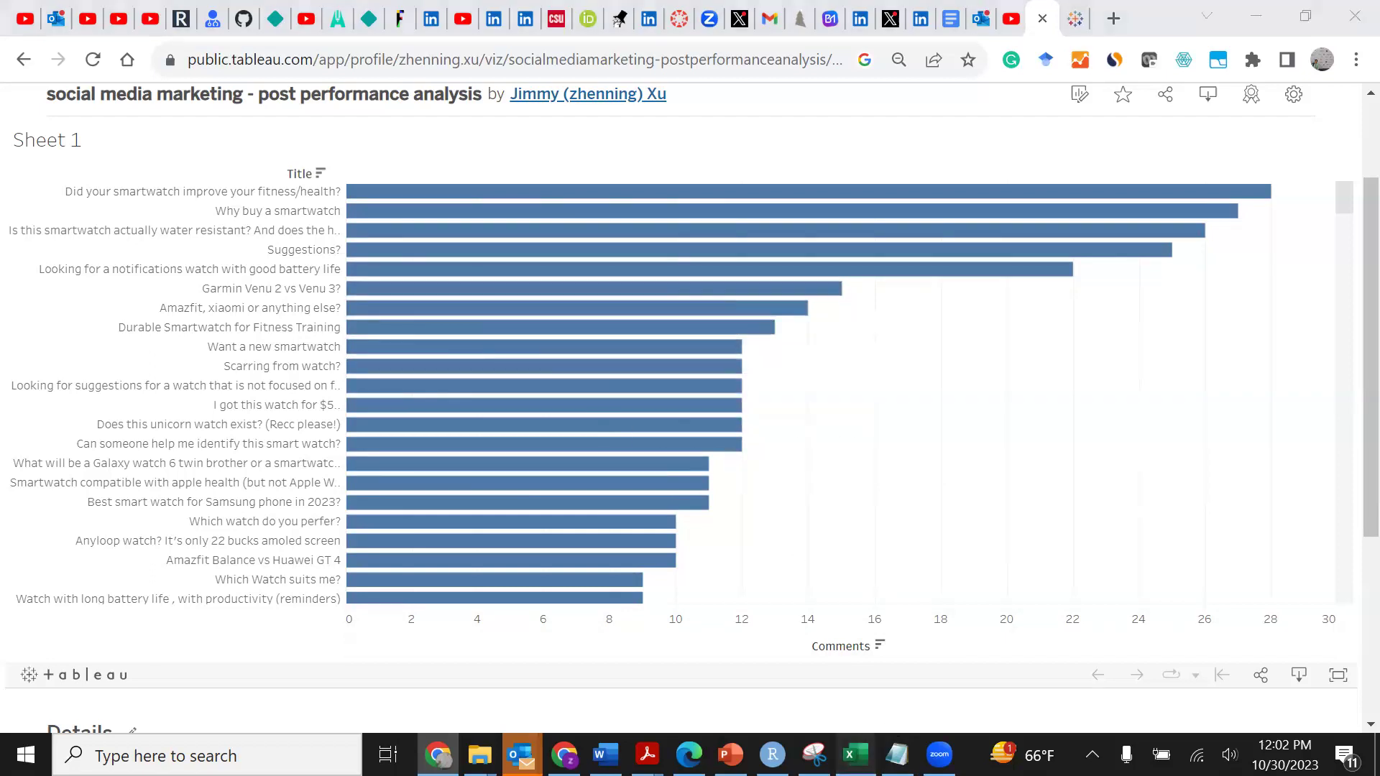
# Switch to the urls Excel workbook and read the first post's text in cell E2.
pyautogui.click(855, 755)
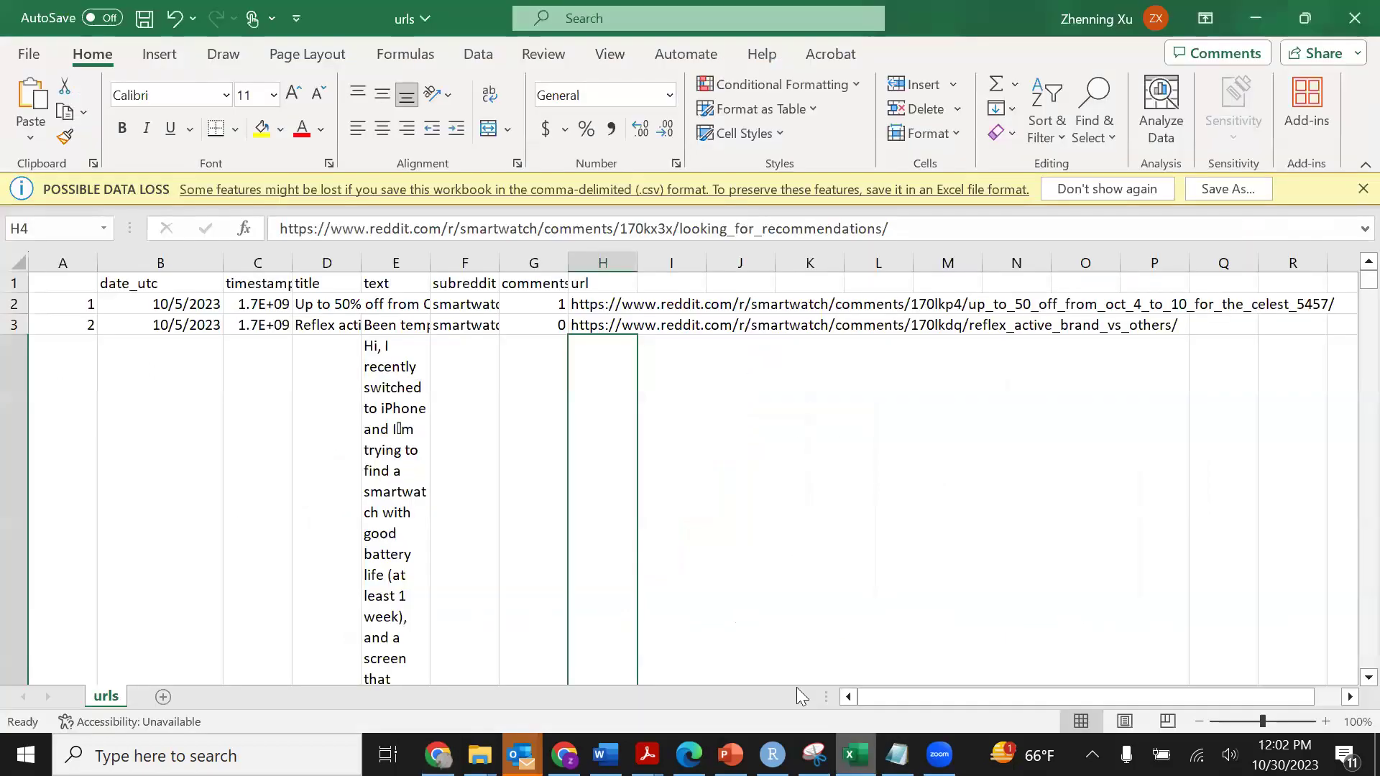
pyautogui.click(400, 304)
pyautogui.doubleClick(400, 304)
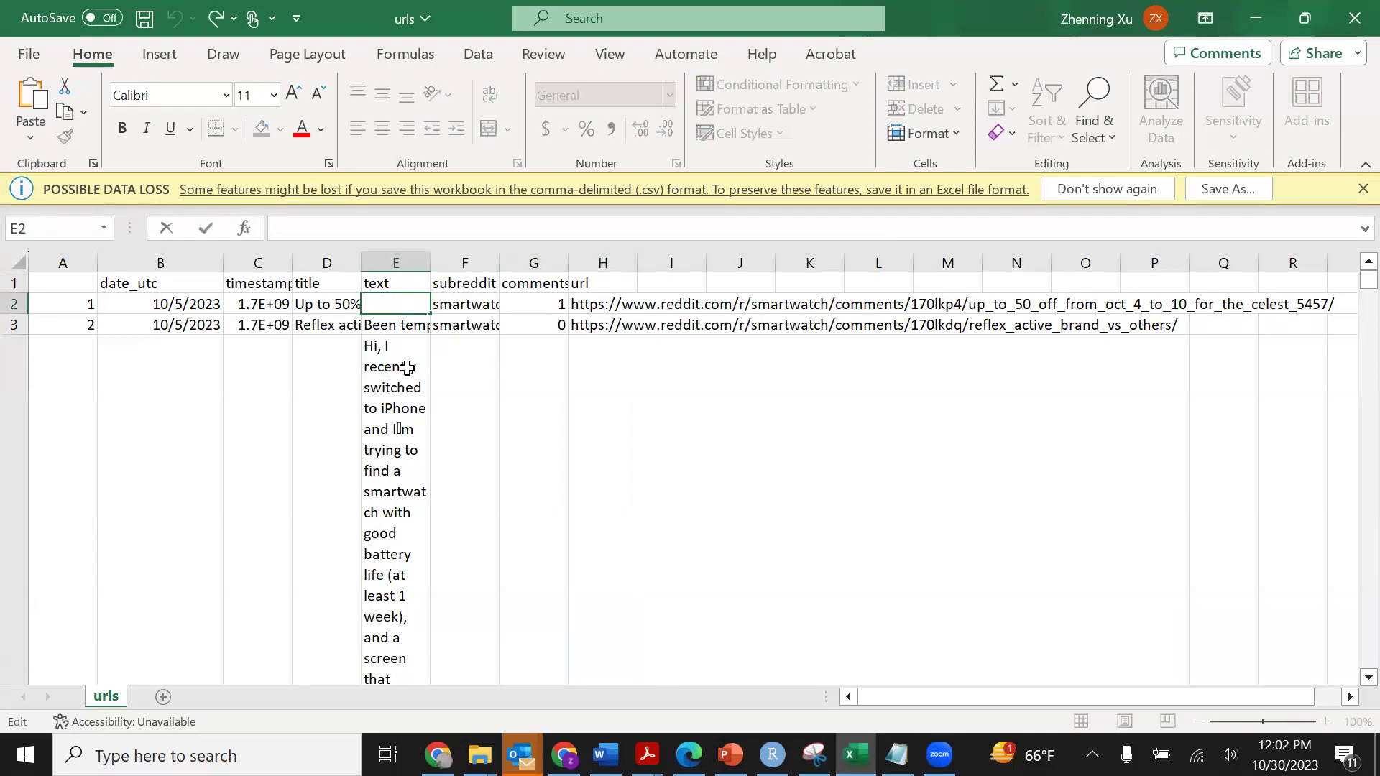
# Sort the urls data by comments column G from largest to smallest, expanding the selection.
pyautogui.click(475, 259)
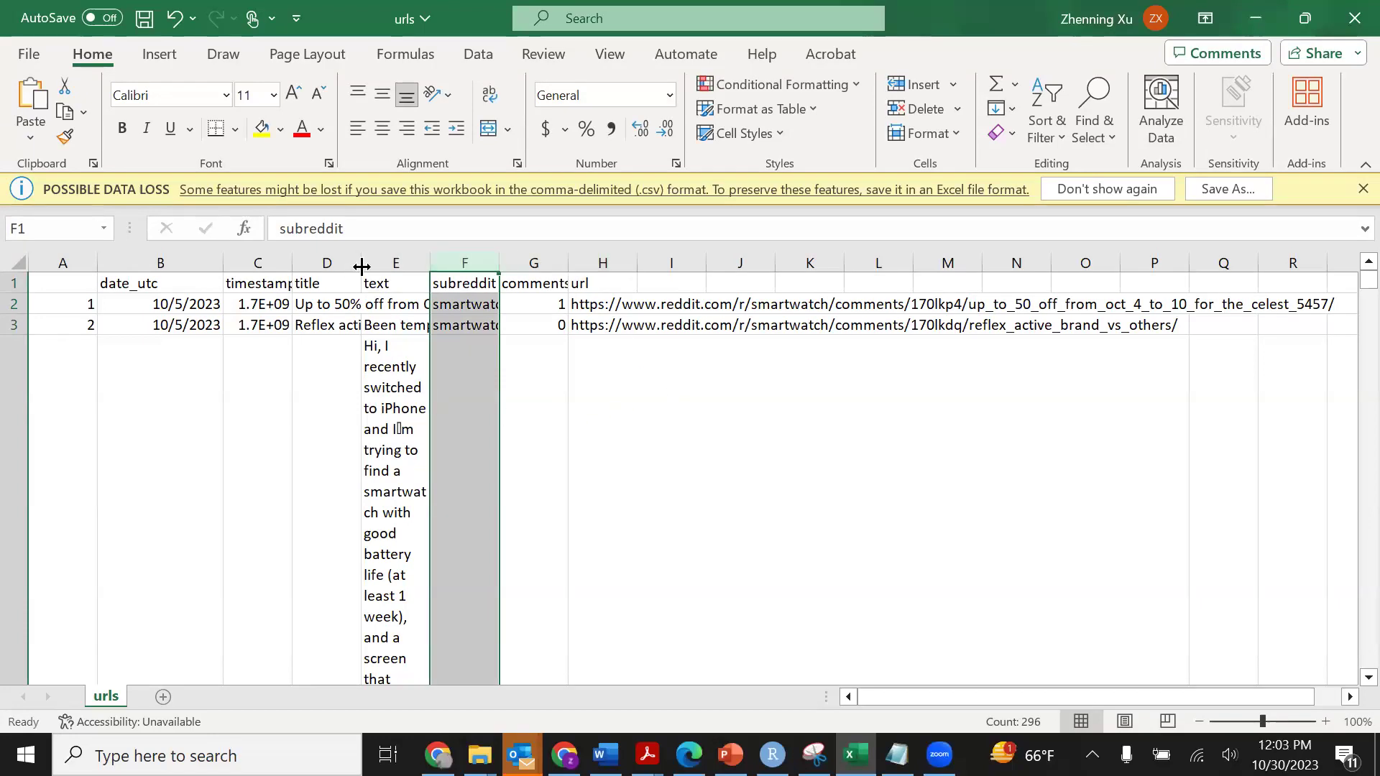
pyautogui.click(538, 263)
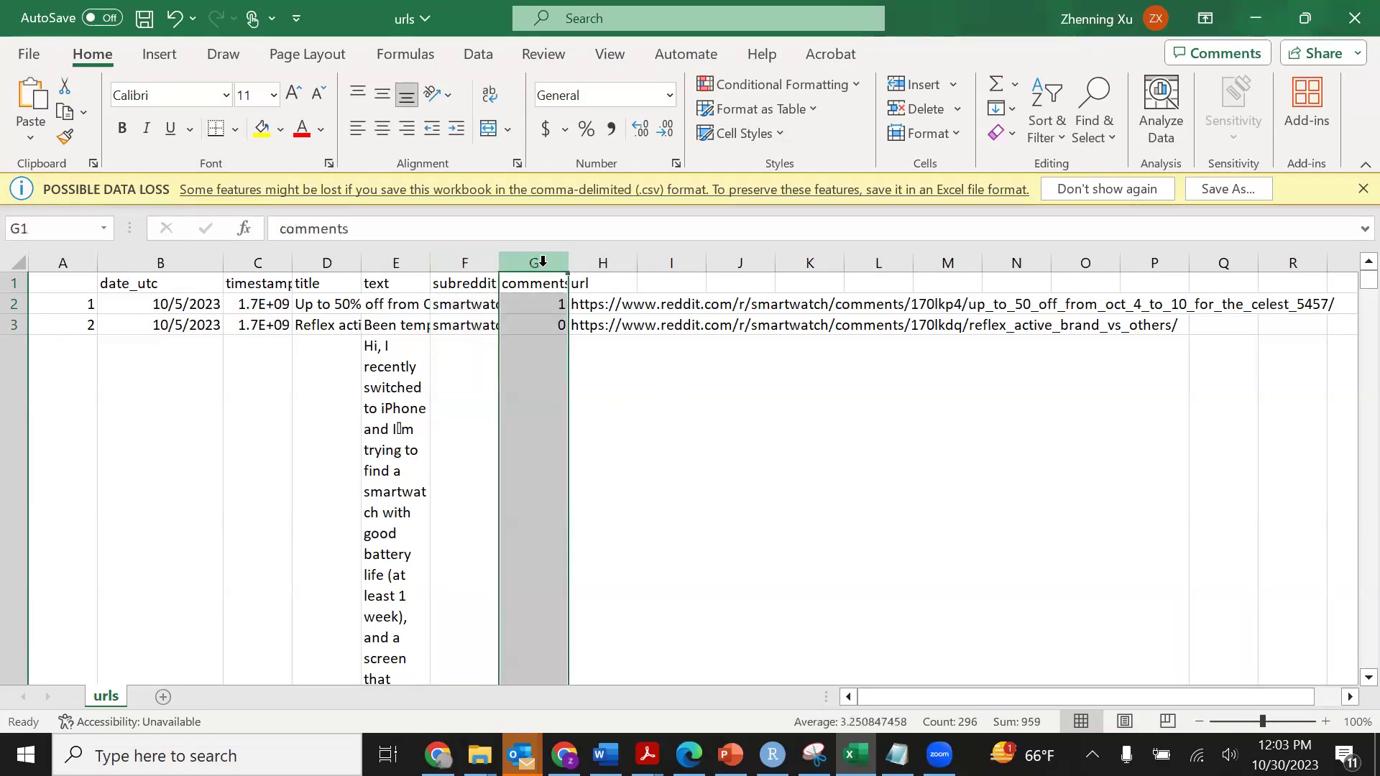
pyautogui.click(1047, 123)
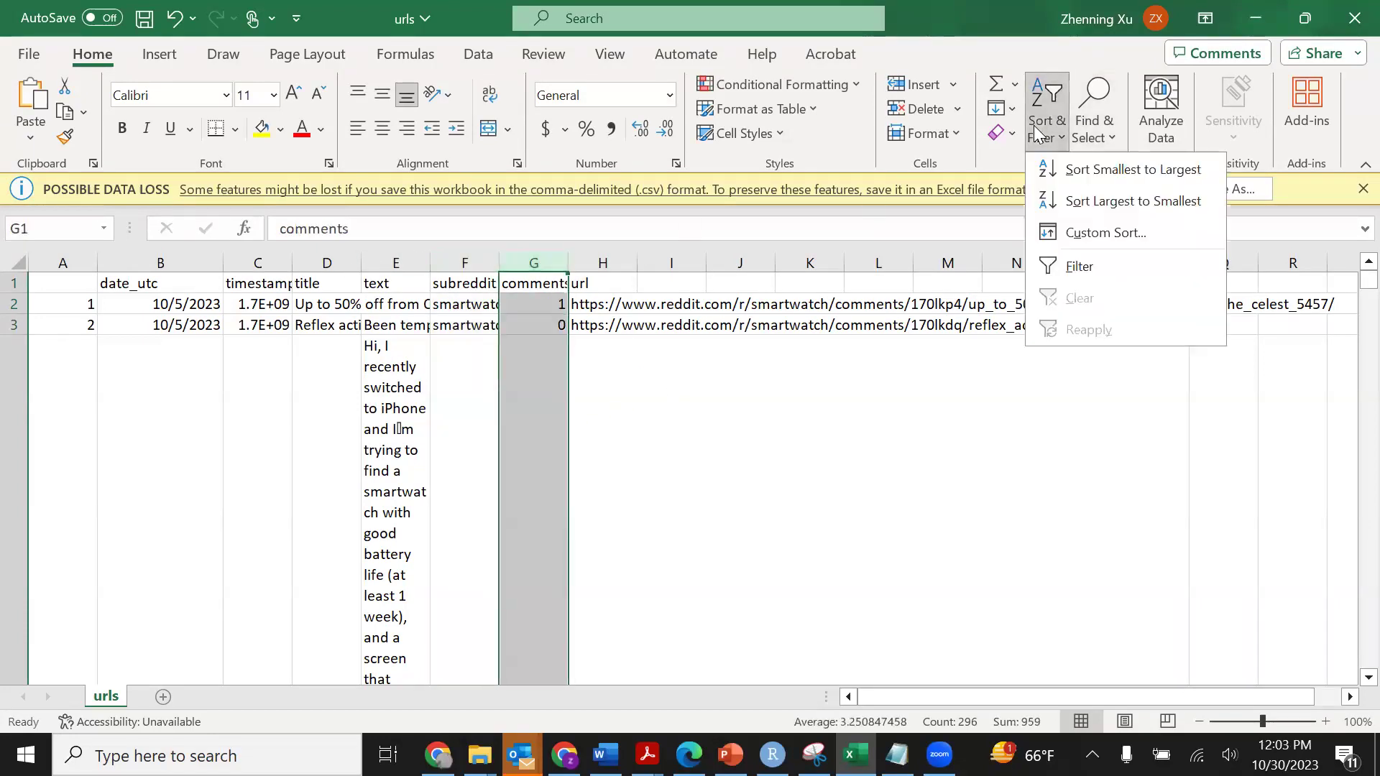
pyautogui.click(1115, 202)
pyautogui.click(435, 423)
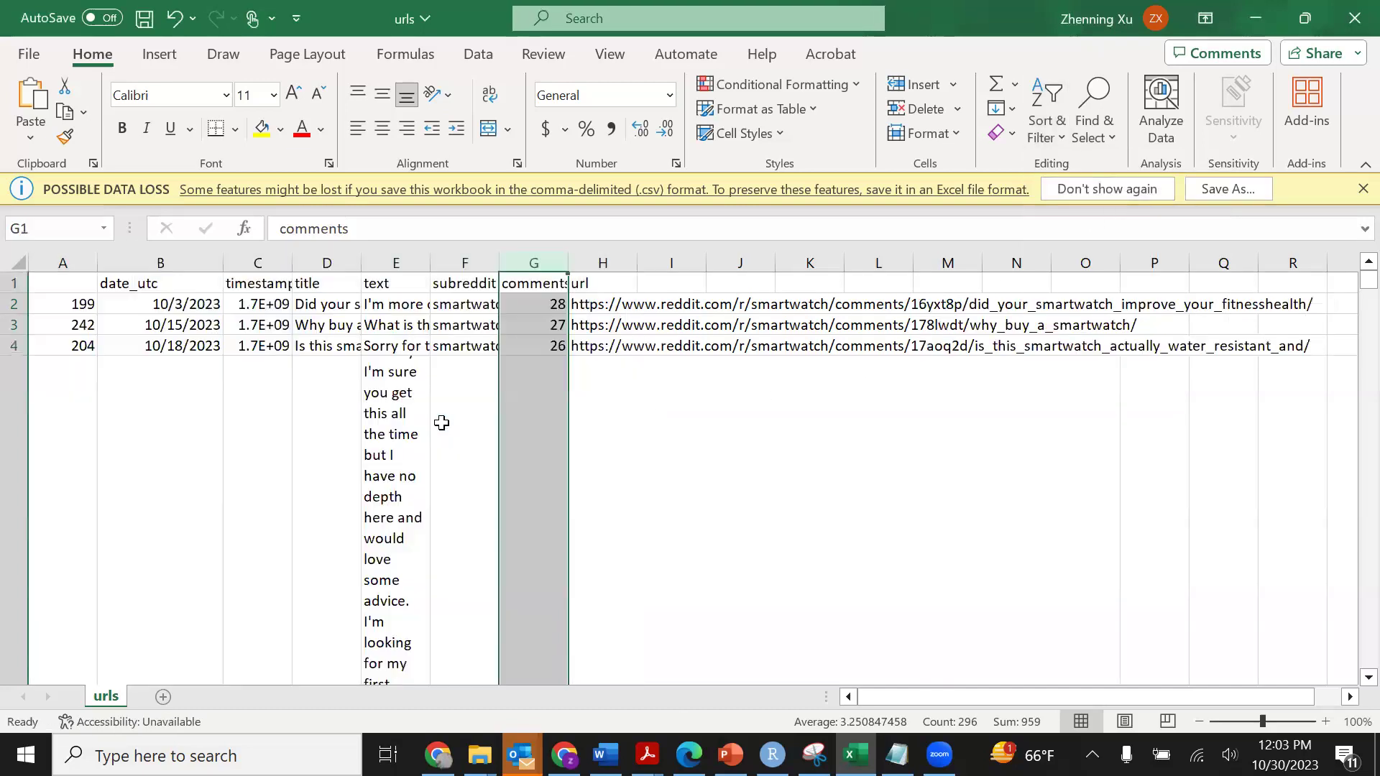
# Check the top post's text and title in E2 and D2, then compare with the Tableau chart.
pyautogui.doubleClick(410, 308)
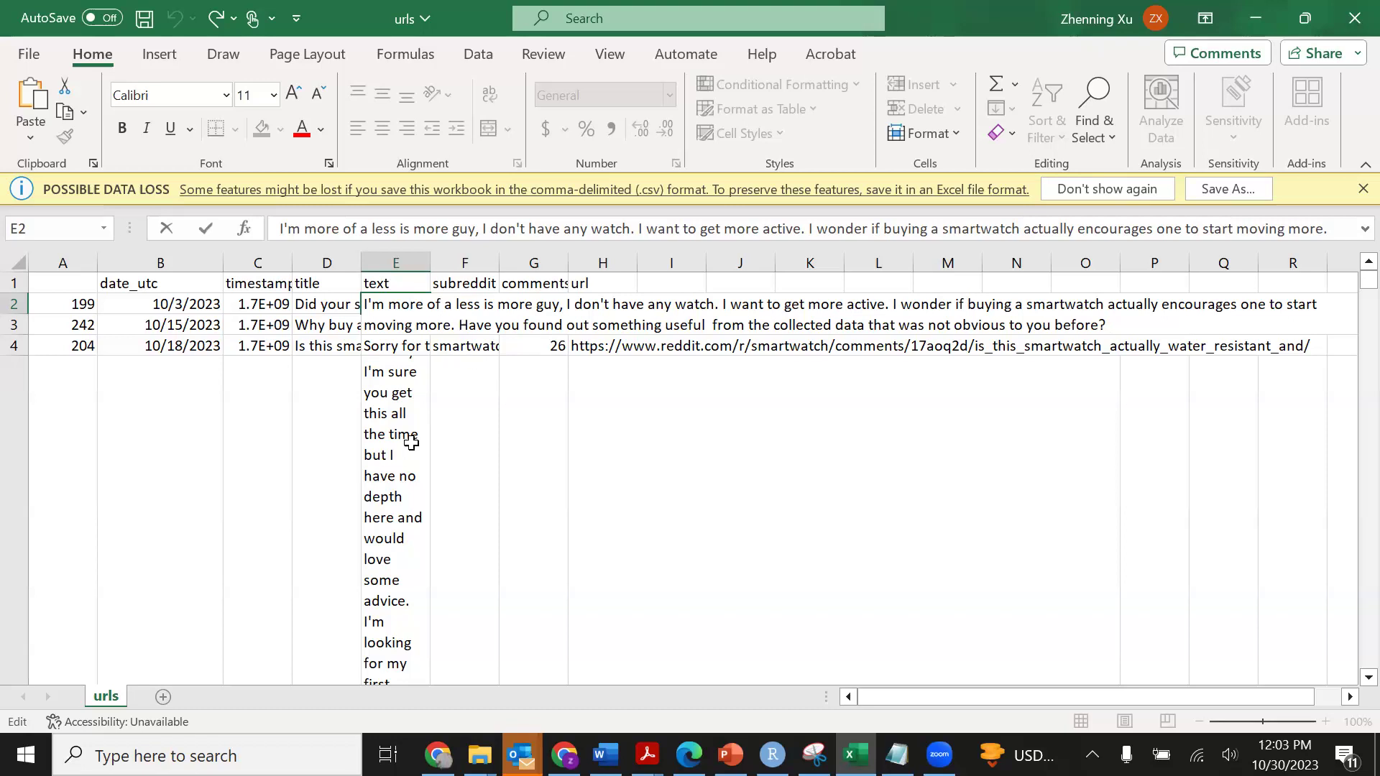
pyautogui.scroll(-1, 1347, 348)
pyautogui.moveTo(1365, 286)
pyautogui.mouseDown()
pyautogui.moveTo(1346, 453)
pyautogui.moveTo(1350, 662)
pyautogui.moveTo(1350, 269)
pyautogui.mouseUp()
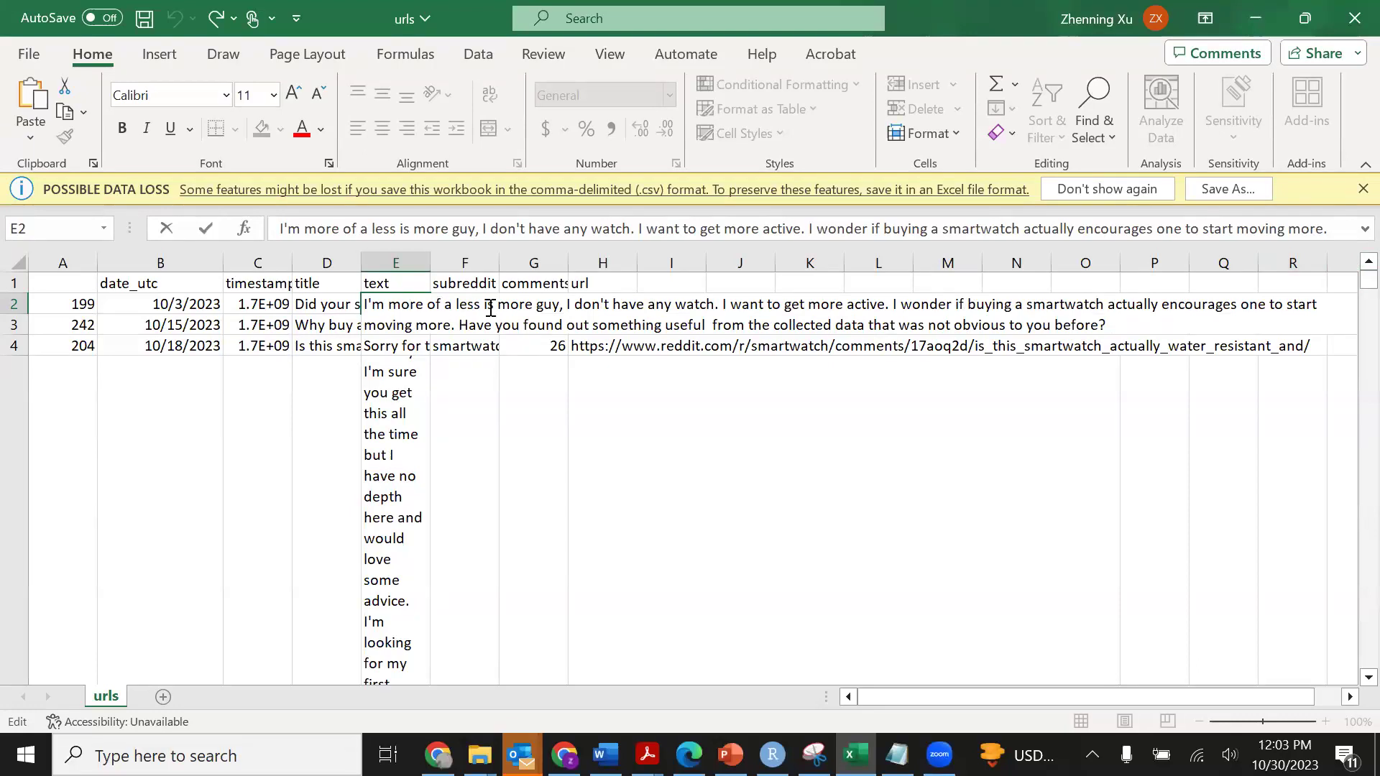
pyautogui.click(312, 302)
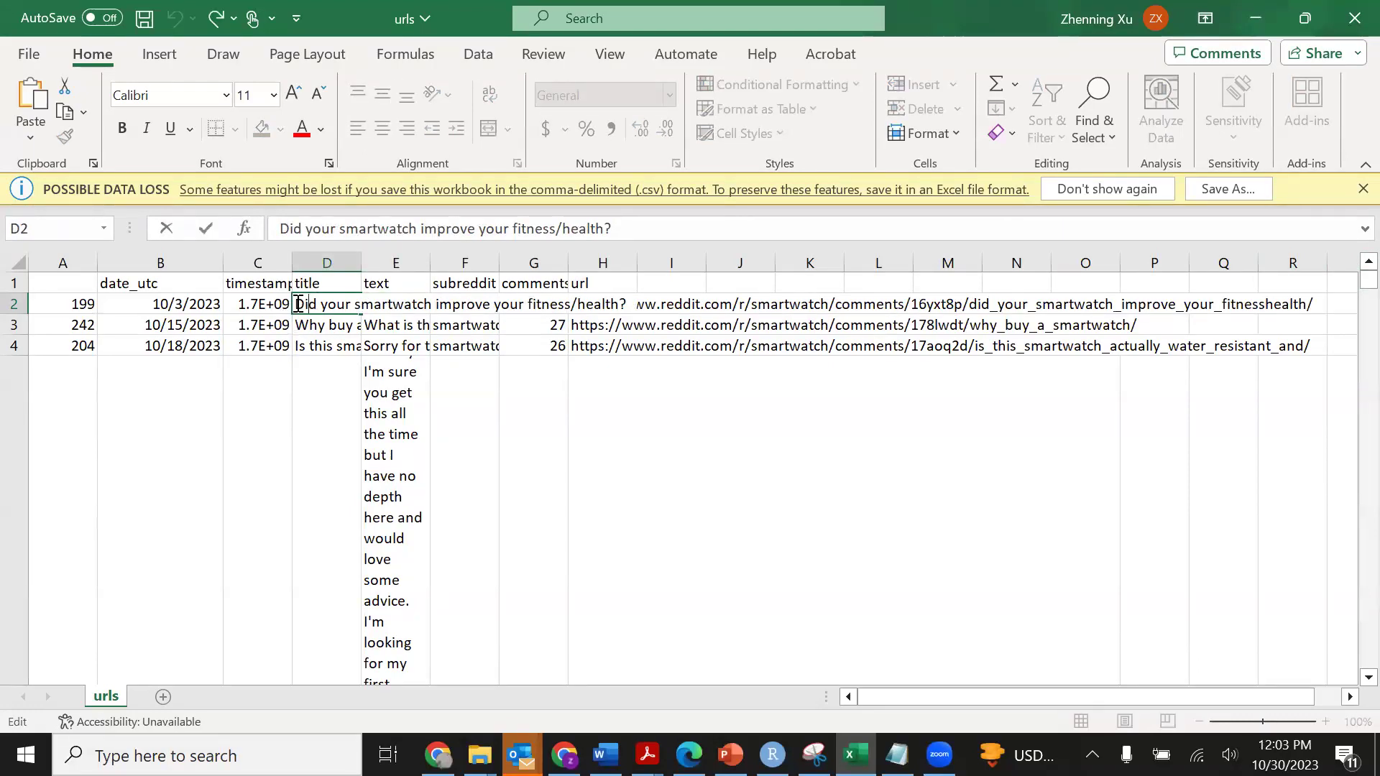
pyautogui.moveTo(299, 303); pyautogui.dragTo(539, 300)
pyautogui.click(436, 753)
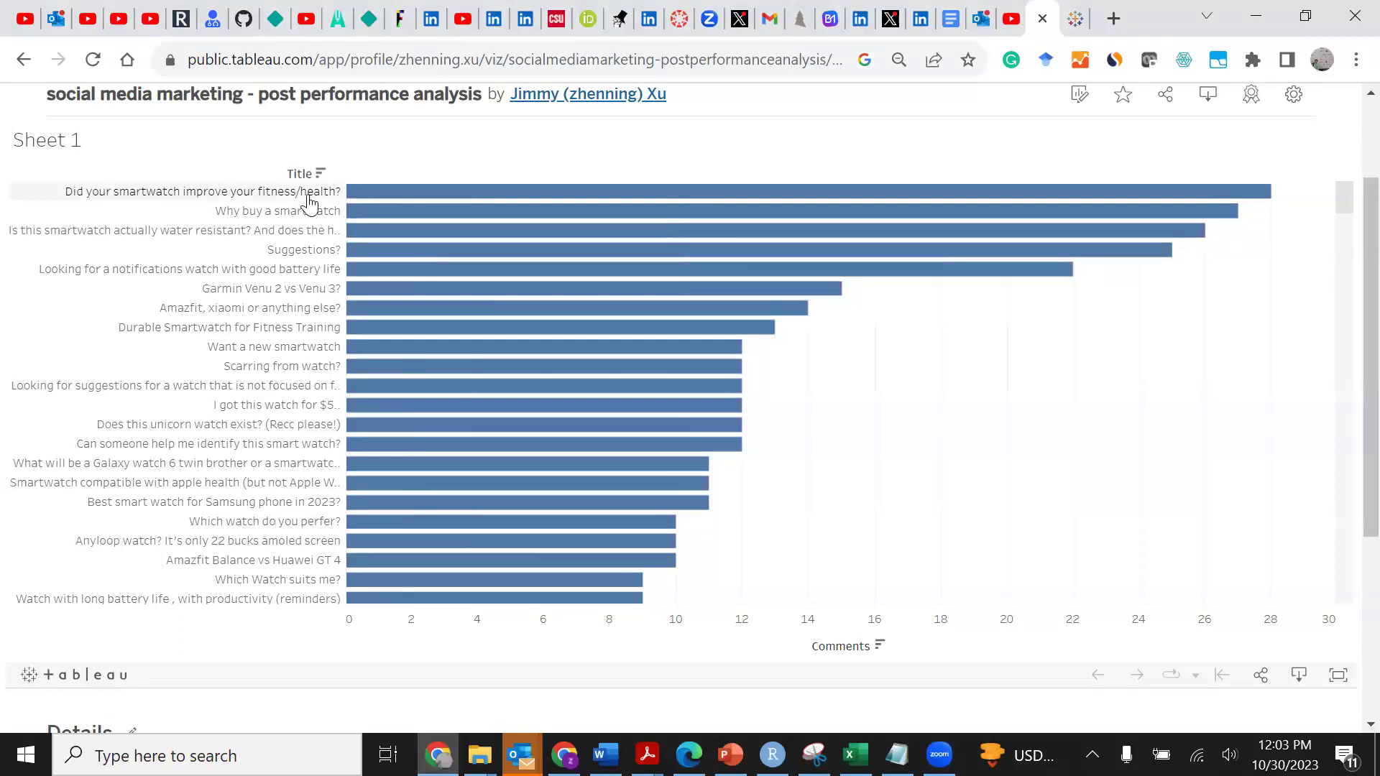
pyautogui.moveTo(541, 204)
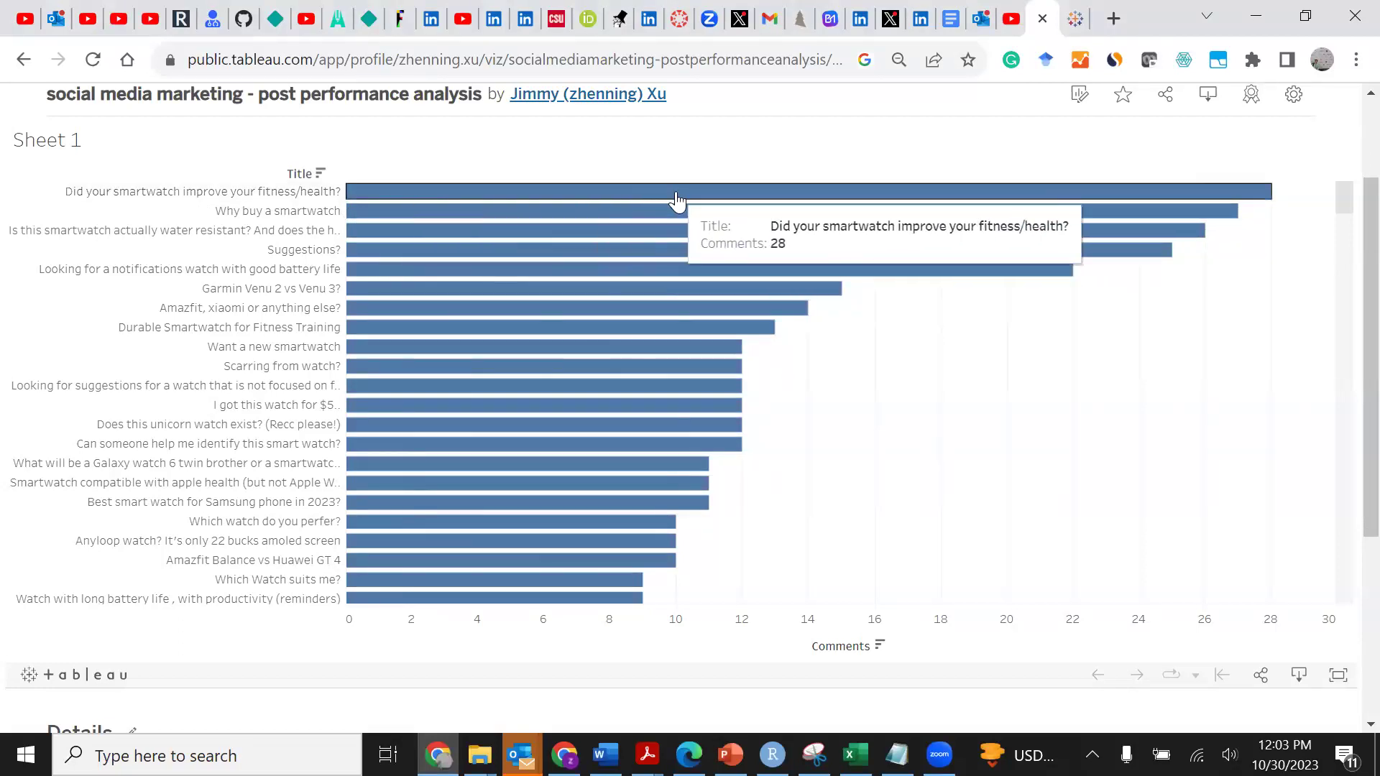
pyautogui.moveTo(684, 211)
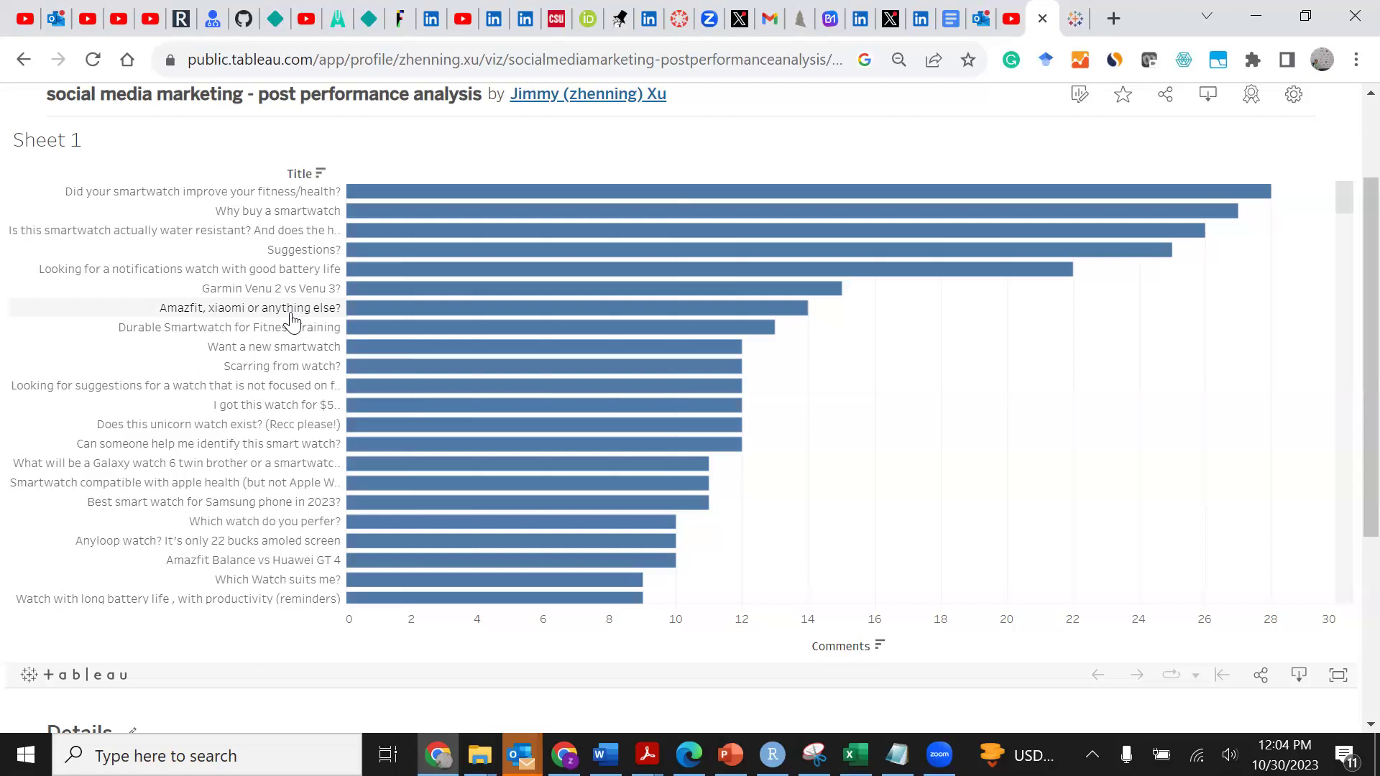
pyautogui.scroll(-5, 292, 321)
pyautogui.scroll(-10, 292, 321)
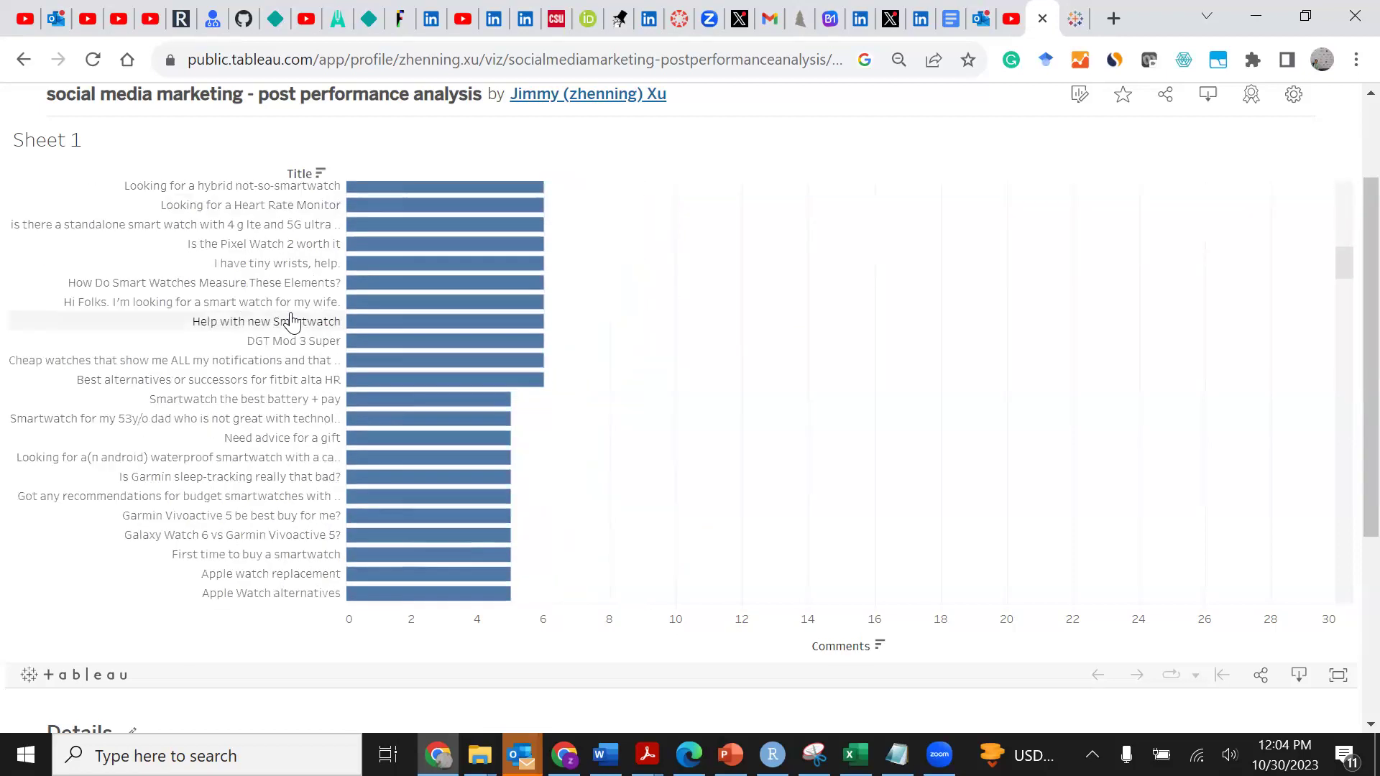
pyautogui.scroll(15, 292, 321)
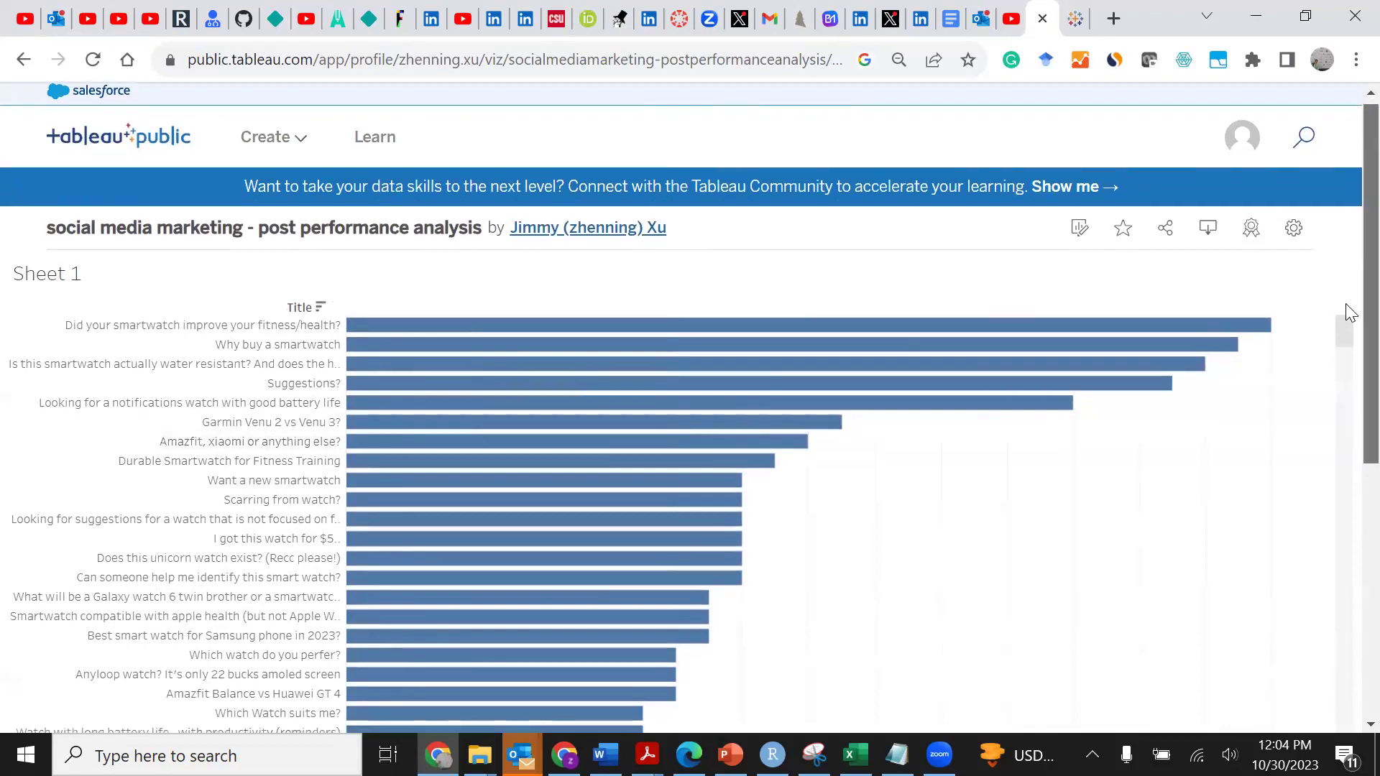
pyautogui.scroll(-1, 1347, 317)
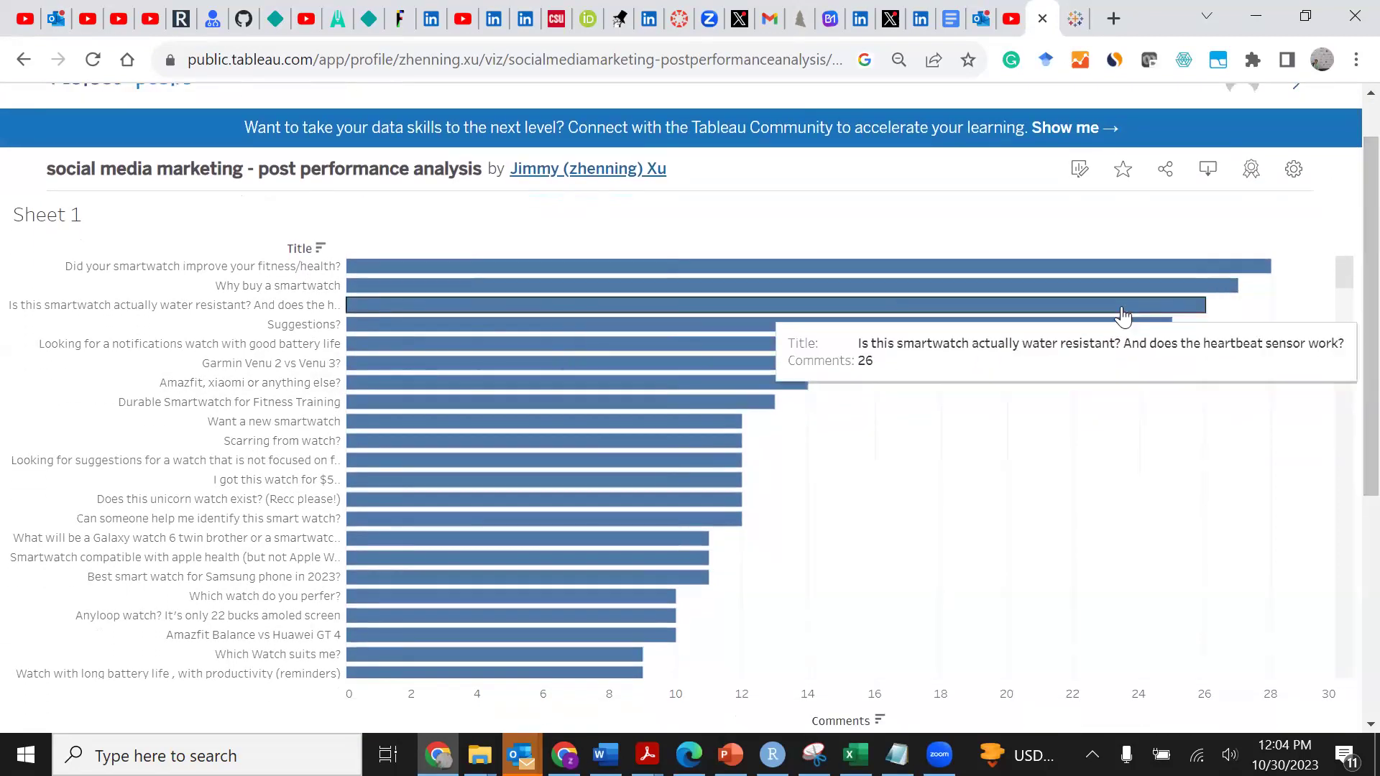
pyautogui.moveTo(1350, 275); pyautogui.dragTo(1344, 225)
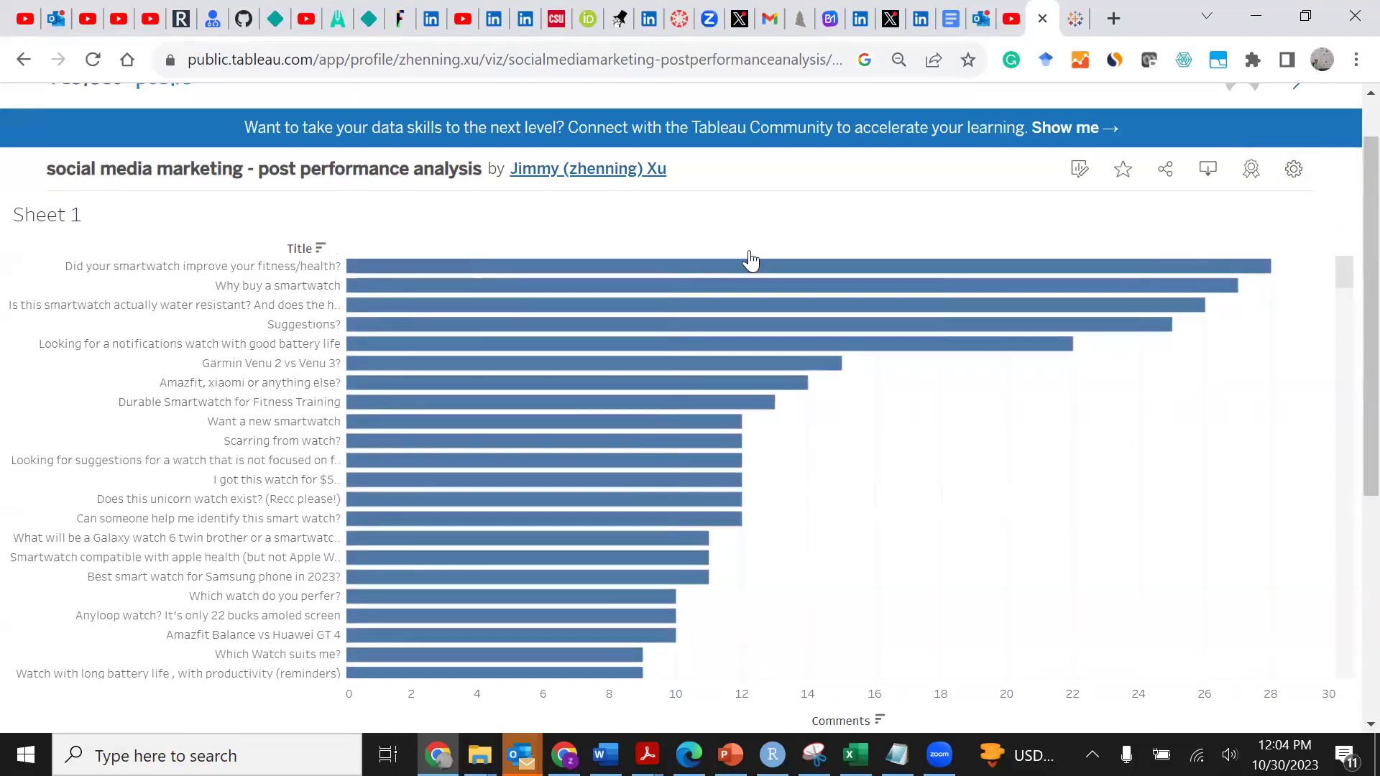